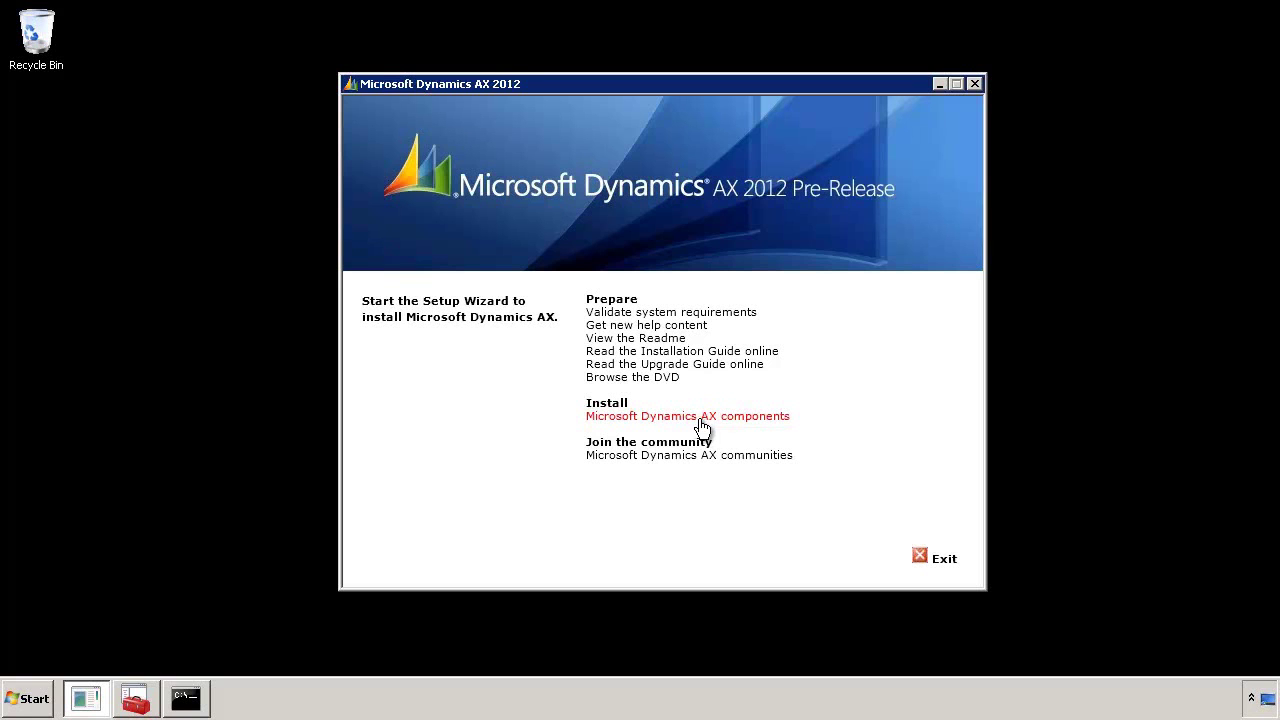
Start the AX components wizard and choose Add or modify components
{"action": "left_click", "coordinate": [702, 427]}
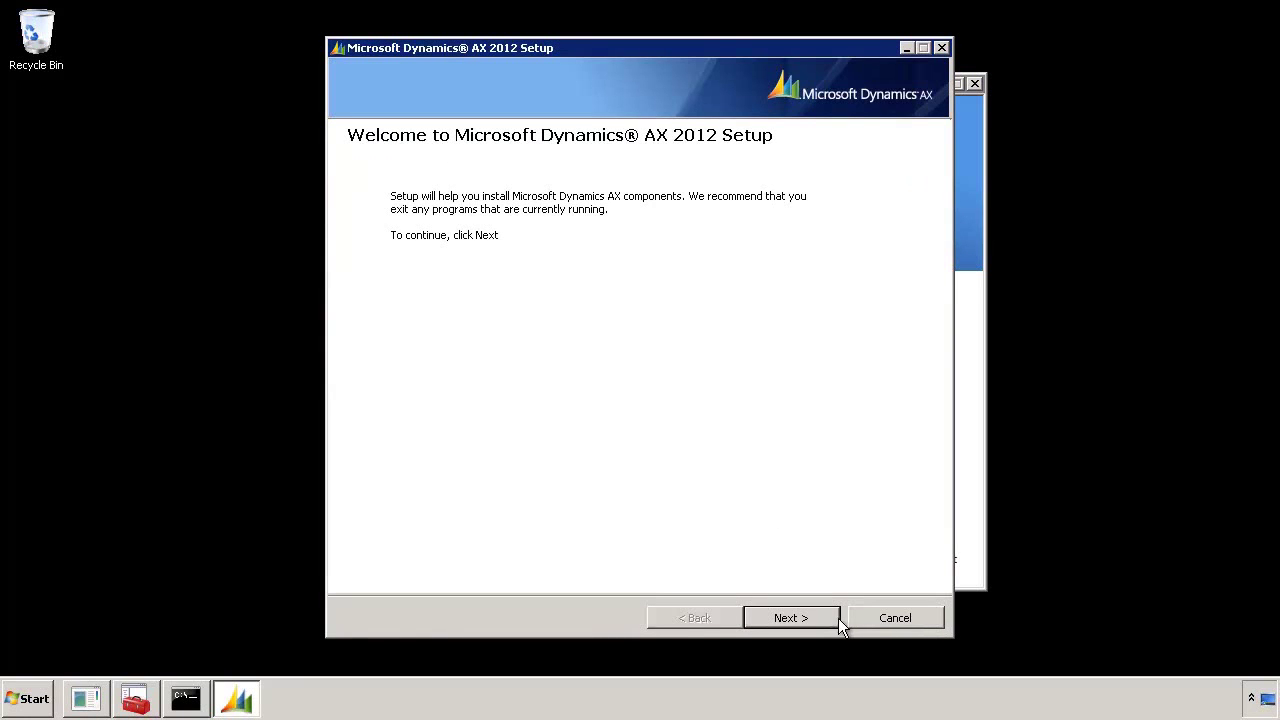
{"action": "left_click", "coordinate": [790, 618]}
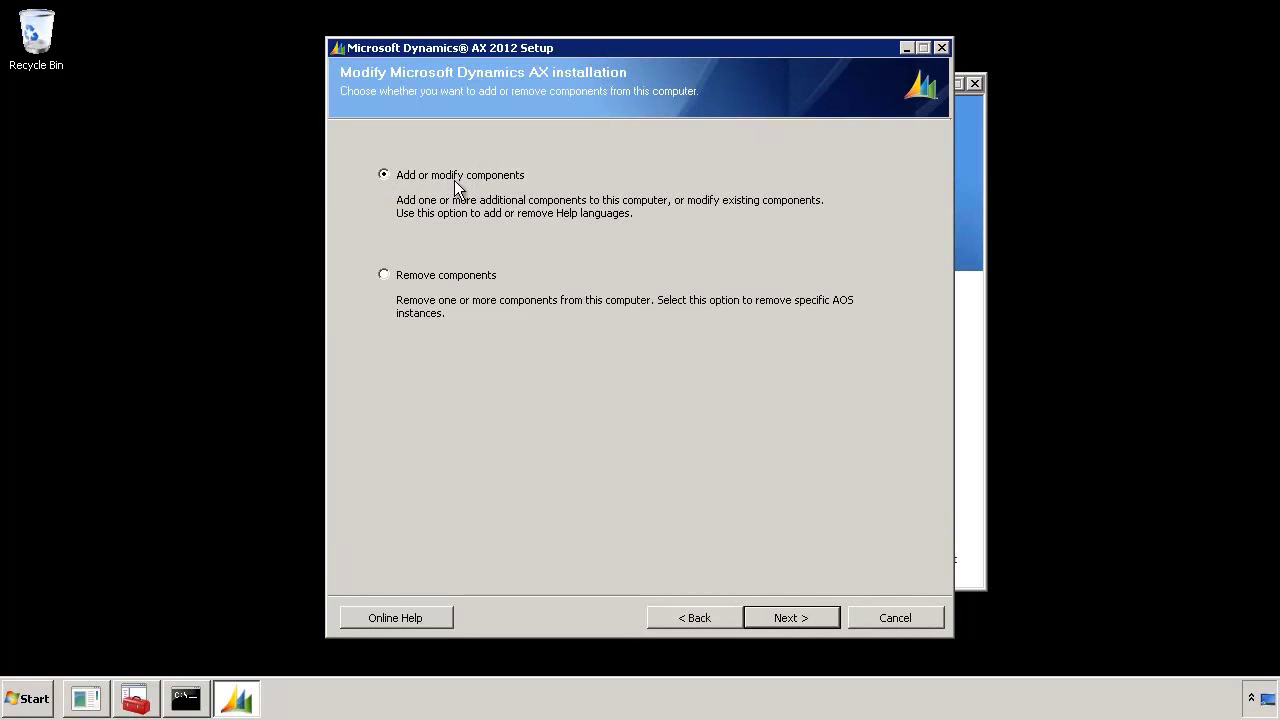
{"action": "left_click", "coordinate": [817, 617]}
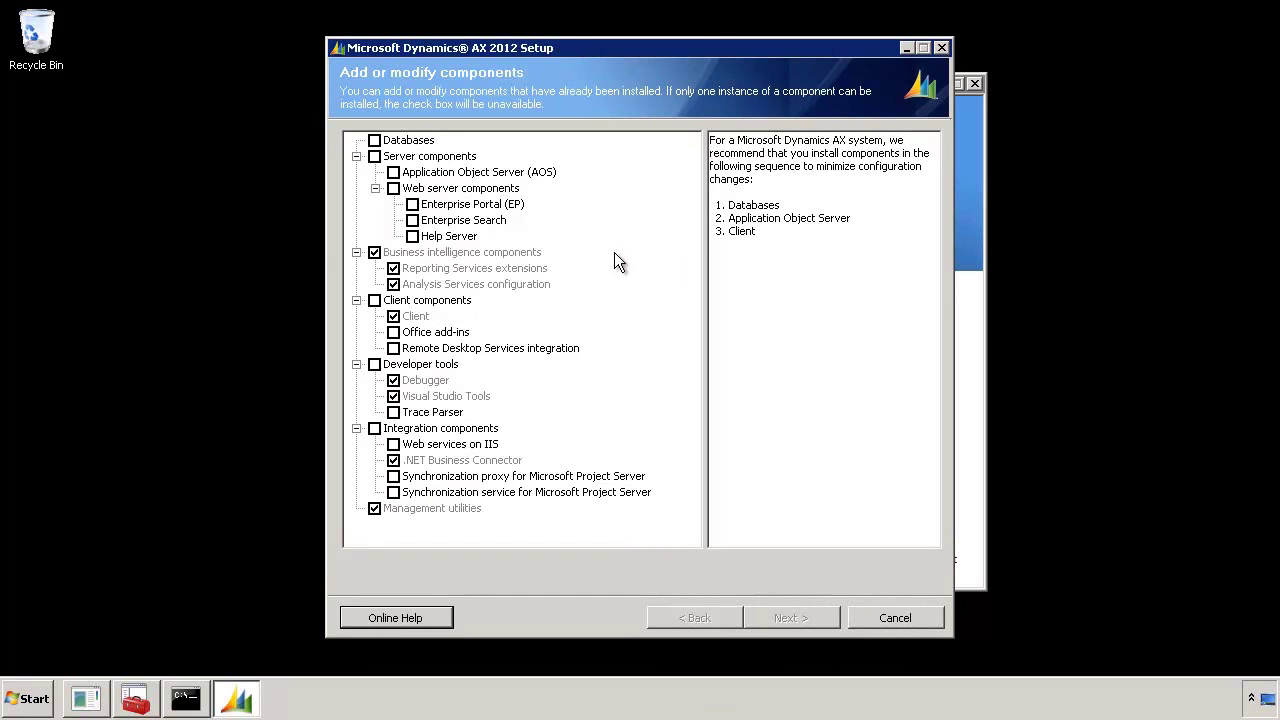
Review the component descriptions and check Enterprise Portal (EP) and Enterprise Search
{"action": "left_click", "coordinate": [416, 142]}
{"action": "left_click", "coordinate": [469, 172]}
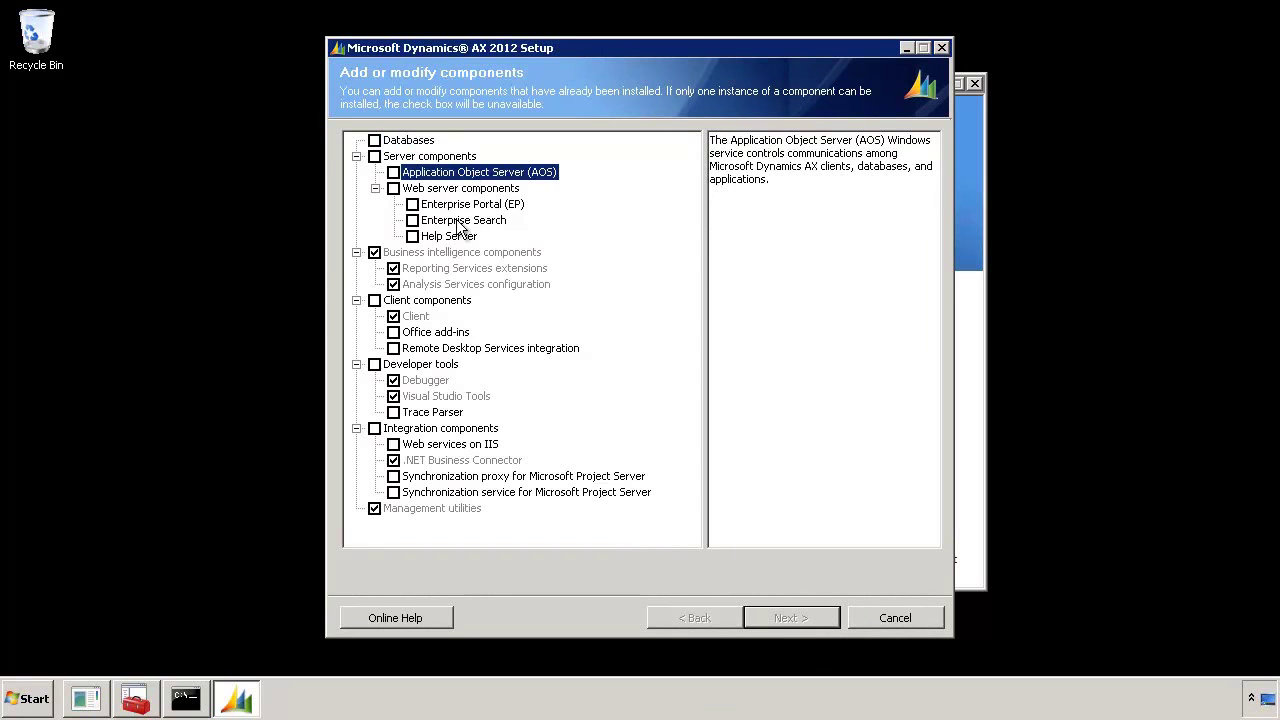
{"action": "left_click", "coordinate": [466, 205]}
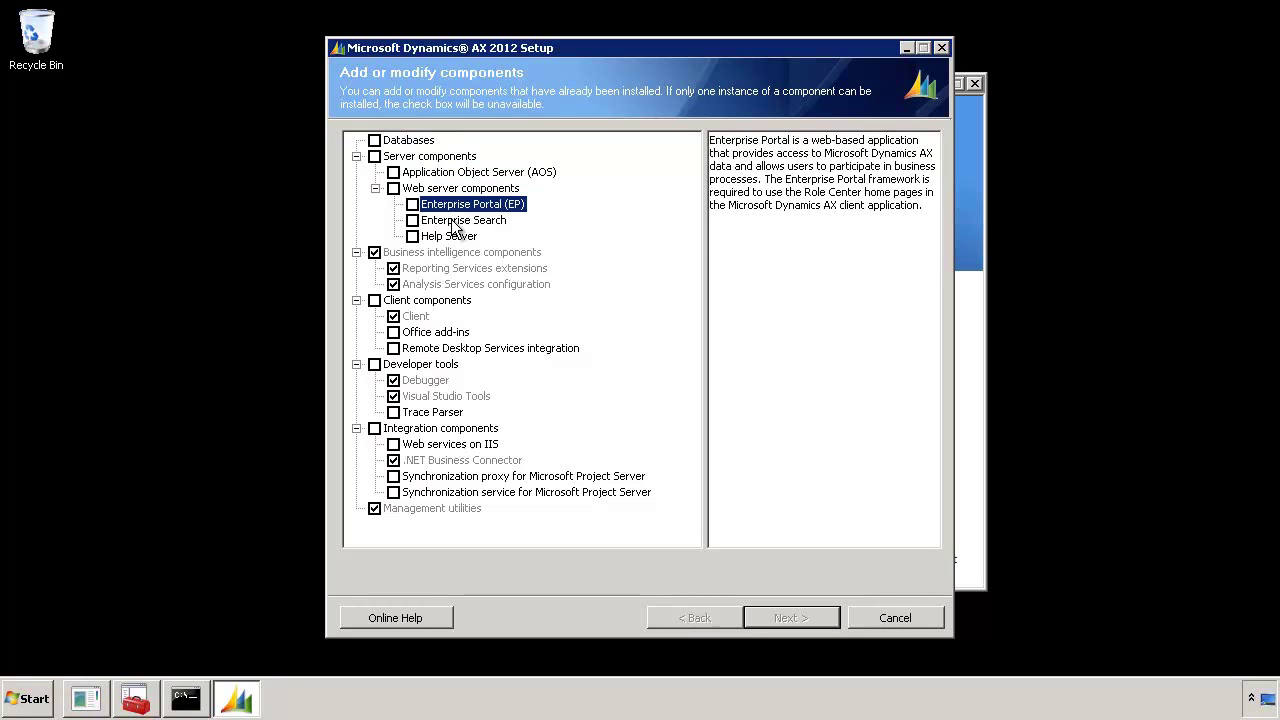
{"action": "left_click", "coordinate": [456, 222]}
{"action": "left_click", "coordinate": [412, 204]}
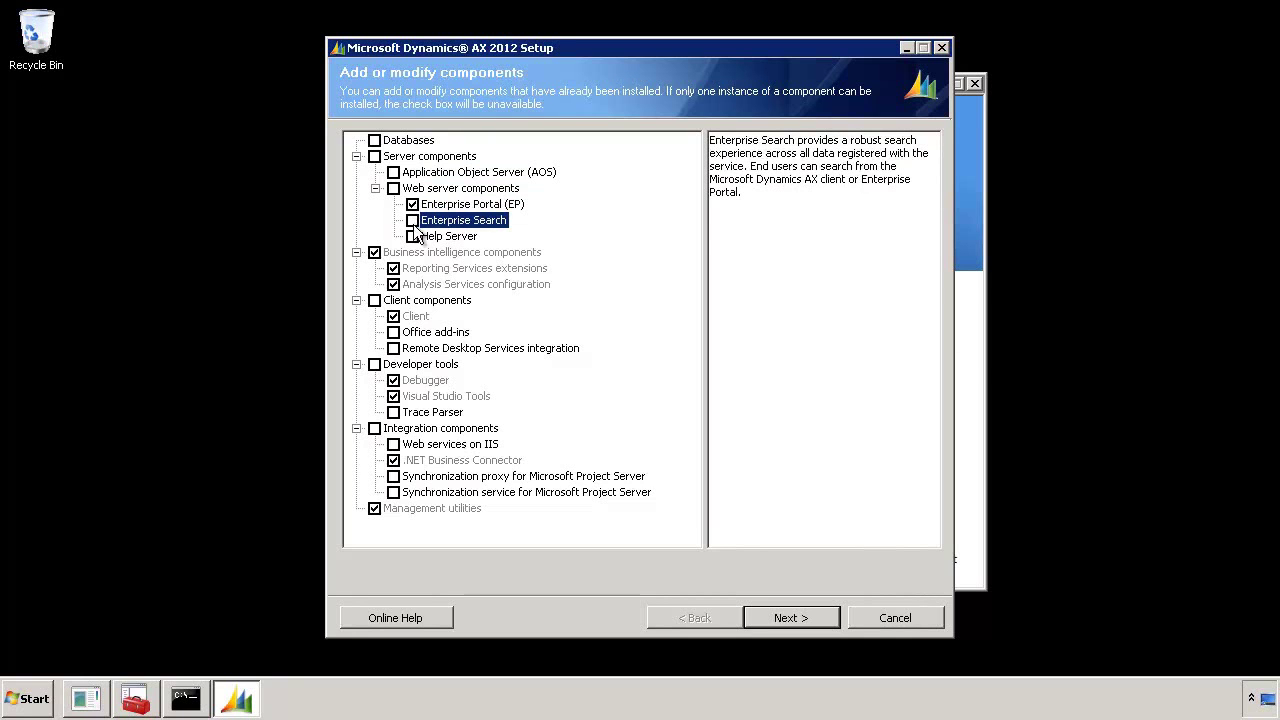
{"action": "left_click", "coordinate": [412, 220]}
Review the Enterprise Search, EP, Reporting Services extensions and Analysis Services descriptions
{"action": "left_click_drag", "start_coordinate": [764, 198], "coordinate": [709, 140]}
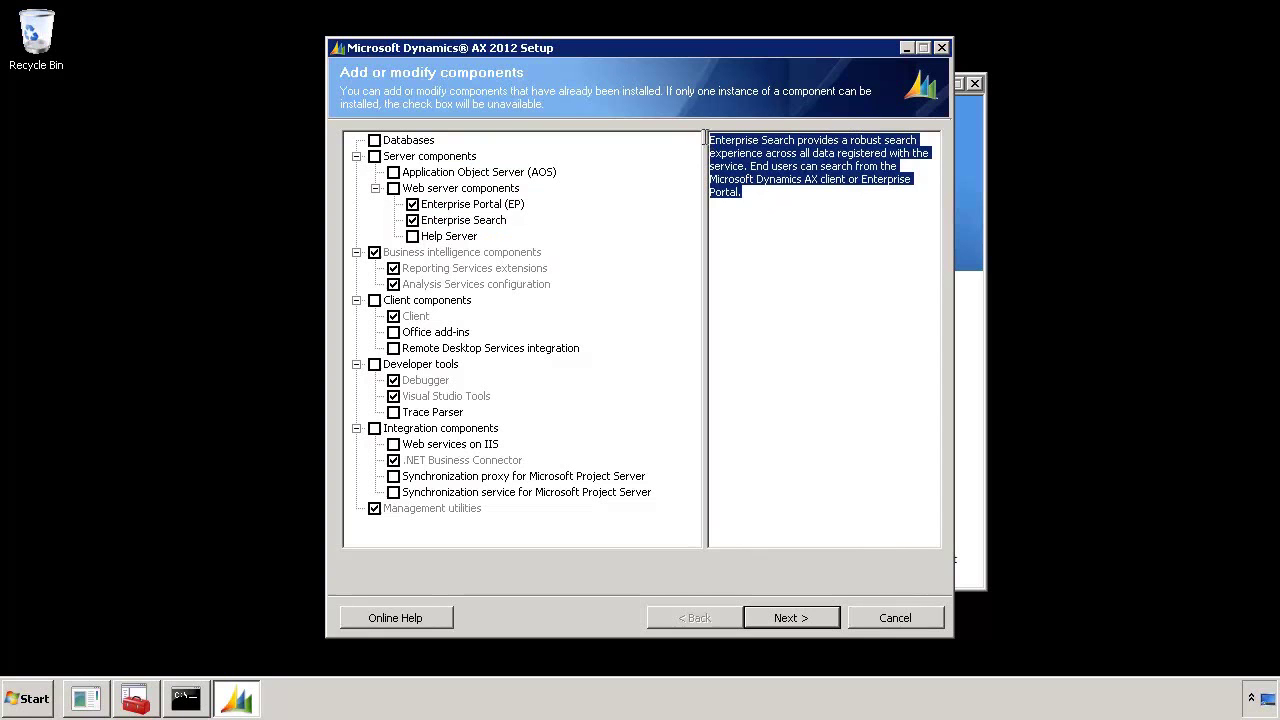
{"action": "left_click", "coordinate": [478, 205]}
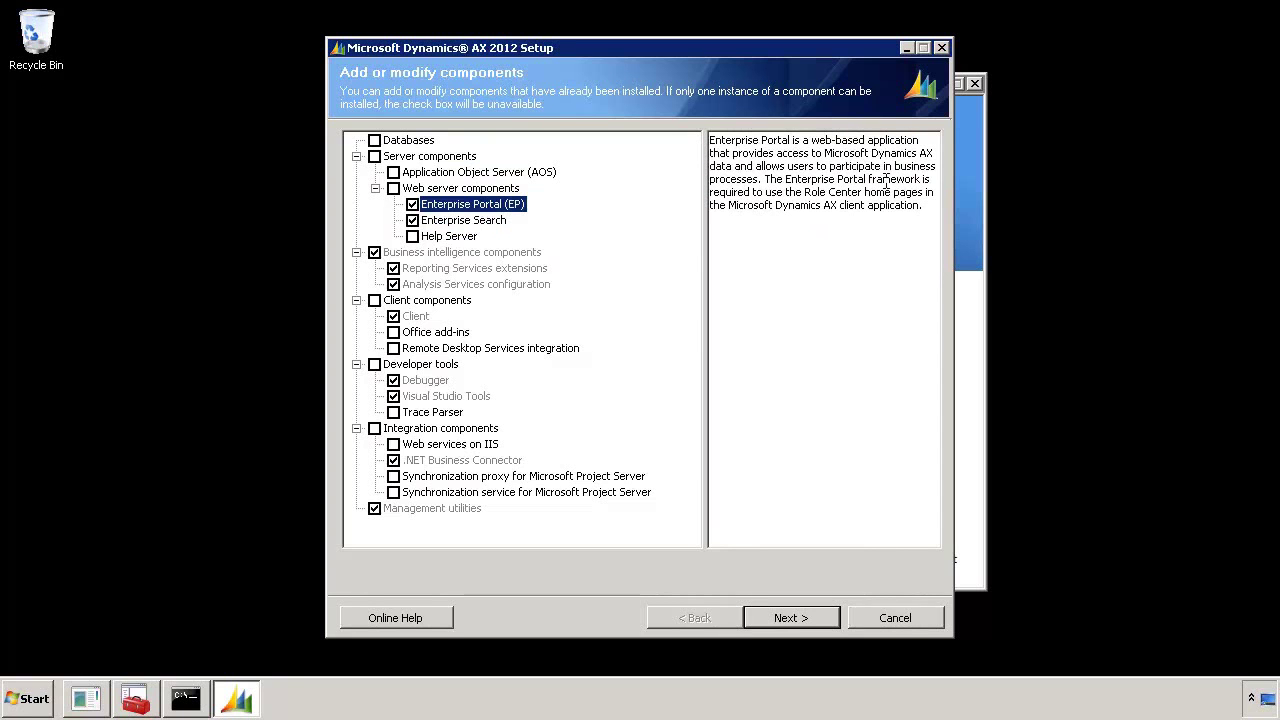
{"action": "left_click", "coordinate": [482, 272]}
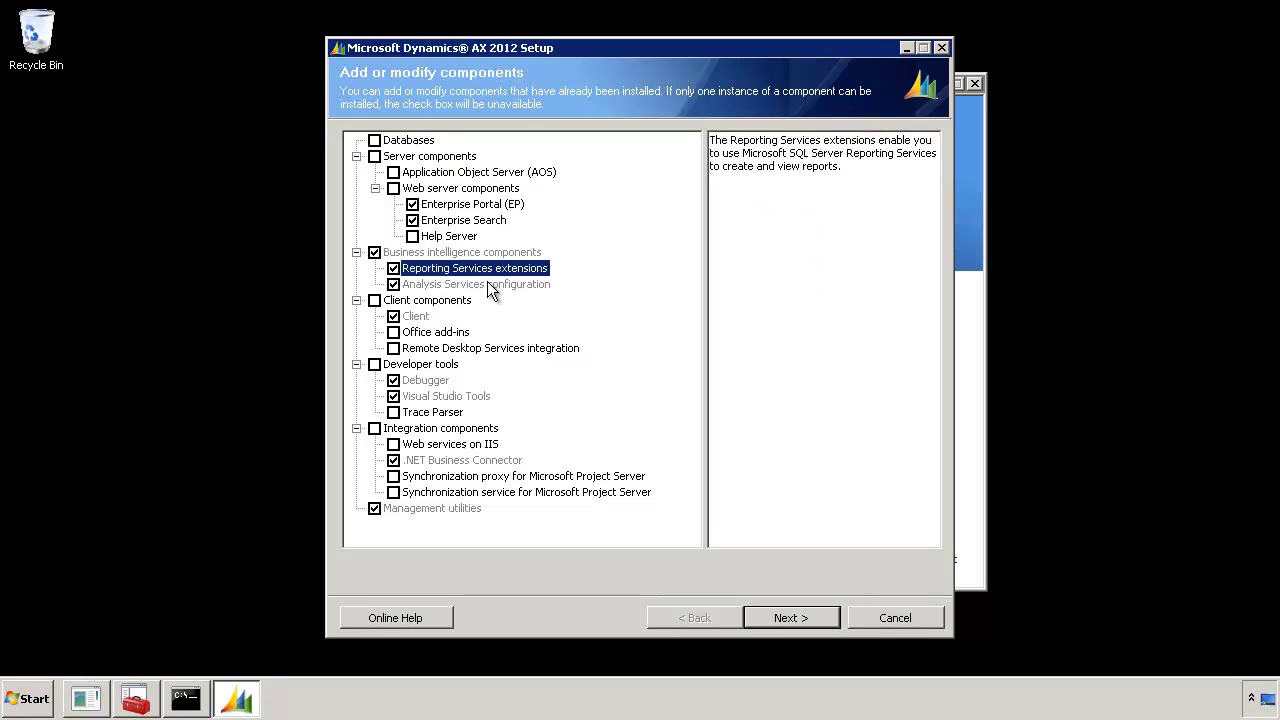
{"action": "left_click", "coordinate": [489, 286]}
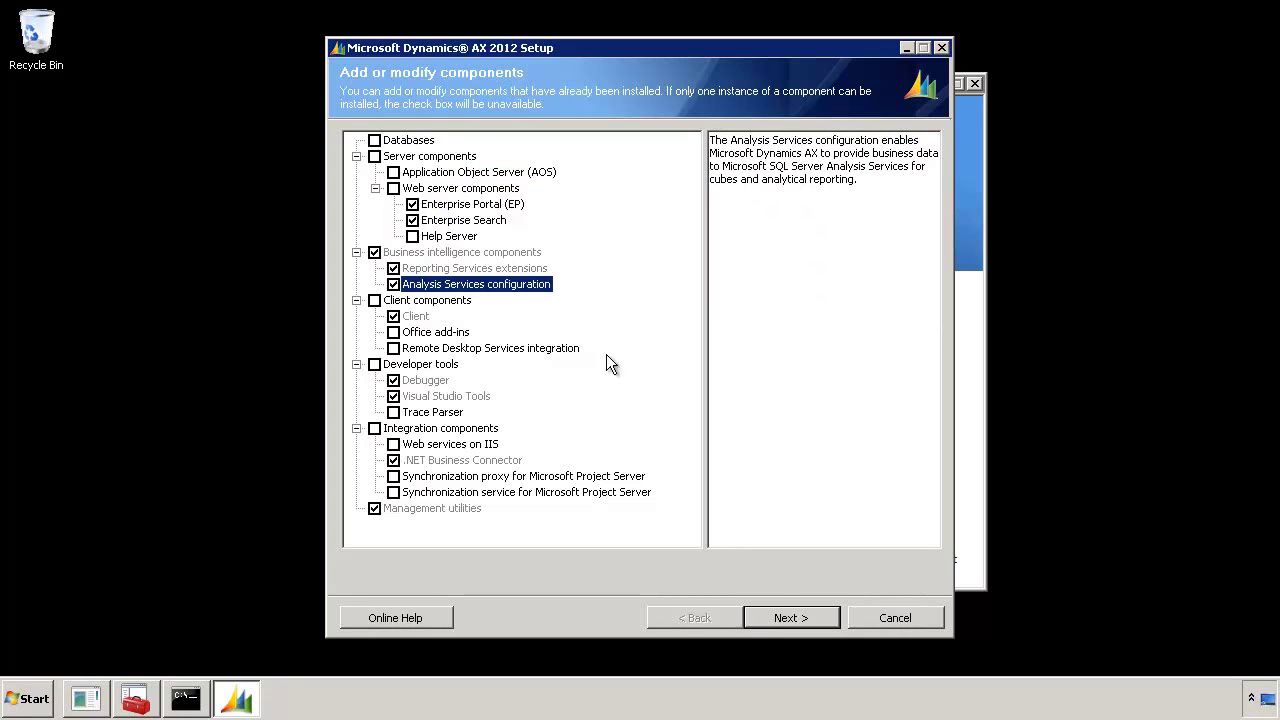
Run prerequisite validation and scroll through the results, where all 19 pass
{"action": "left_click", "coordinate": [823, 613]}
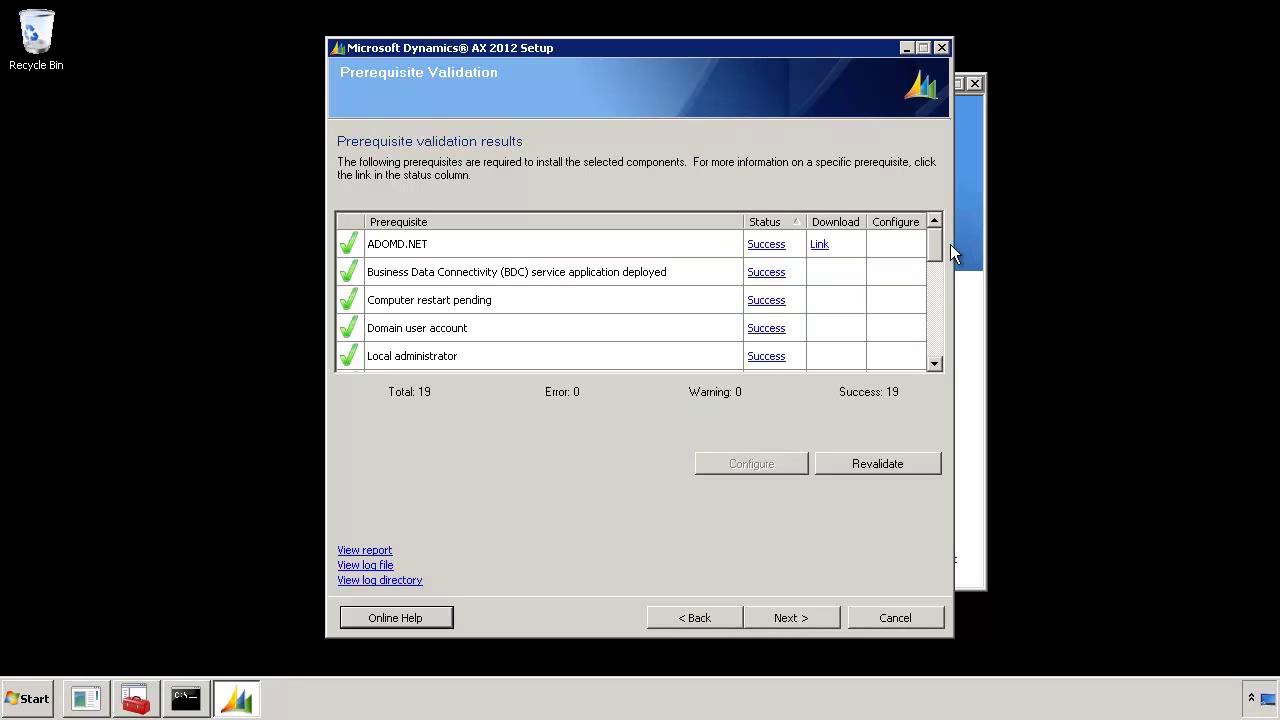
{"action": "left_click_drag", "start_coordinate": [937, 250], "coordinate": [938, 341]}
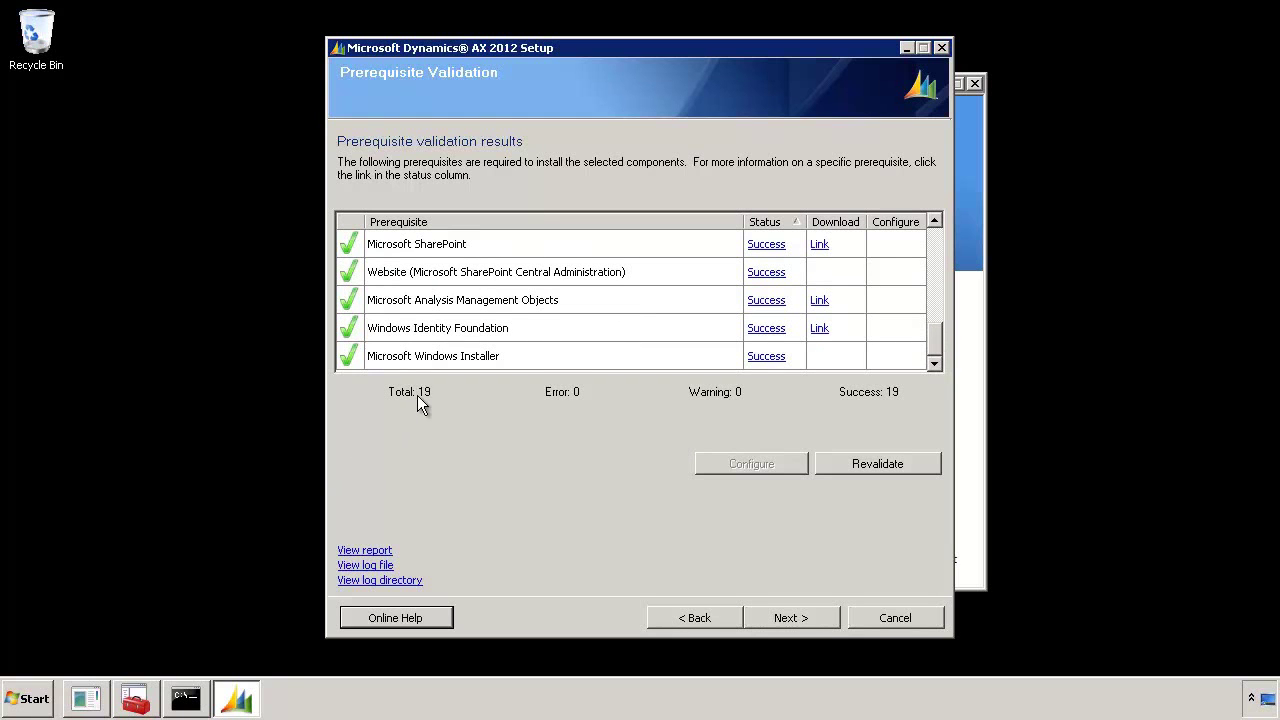
{"action": "left_click_drag", "start_coordinate": [936, 360], "coordinate": [952, 250]}
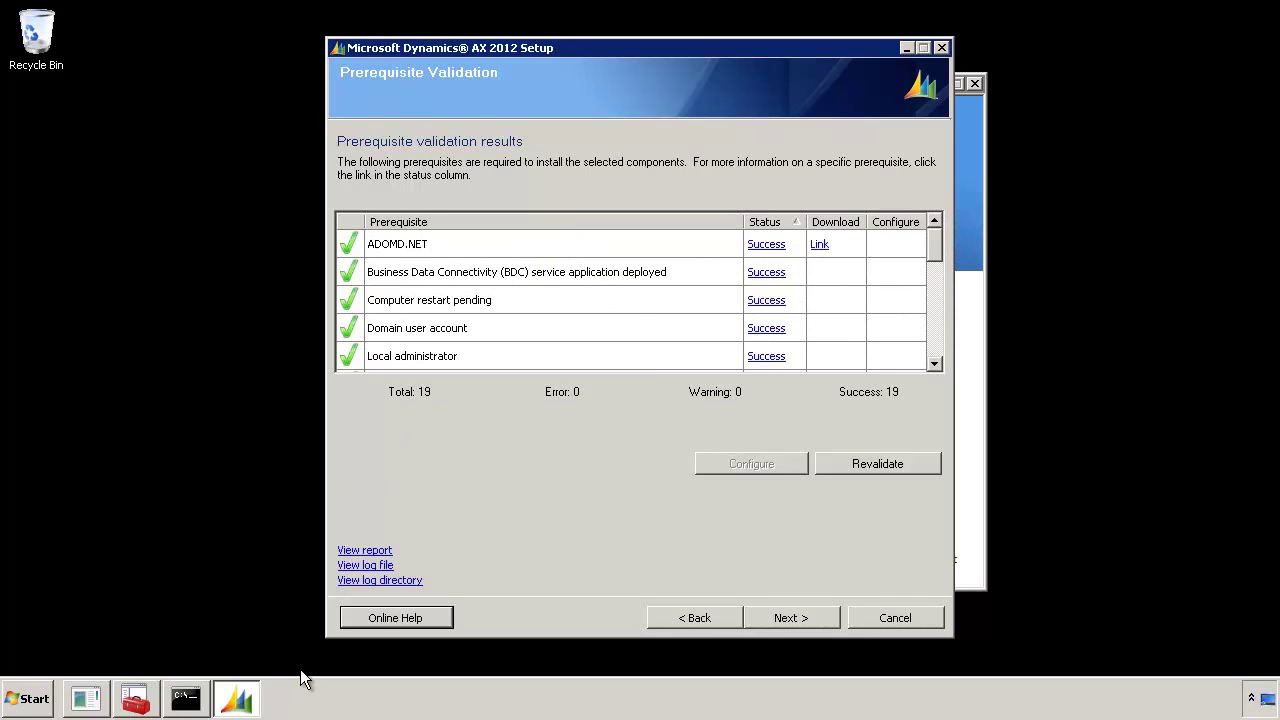
Stop the World Wide Web Publishing Service with net stop w3svc in Command Prompt
{"action": "left_click", "coordinate": [189, 705]}
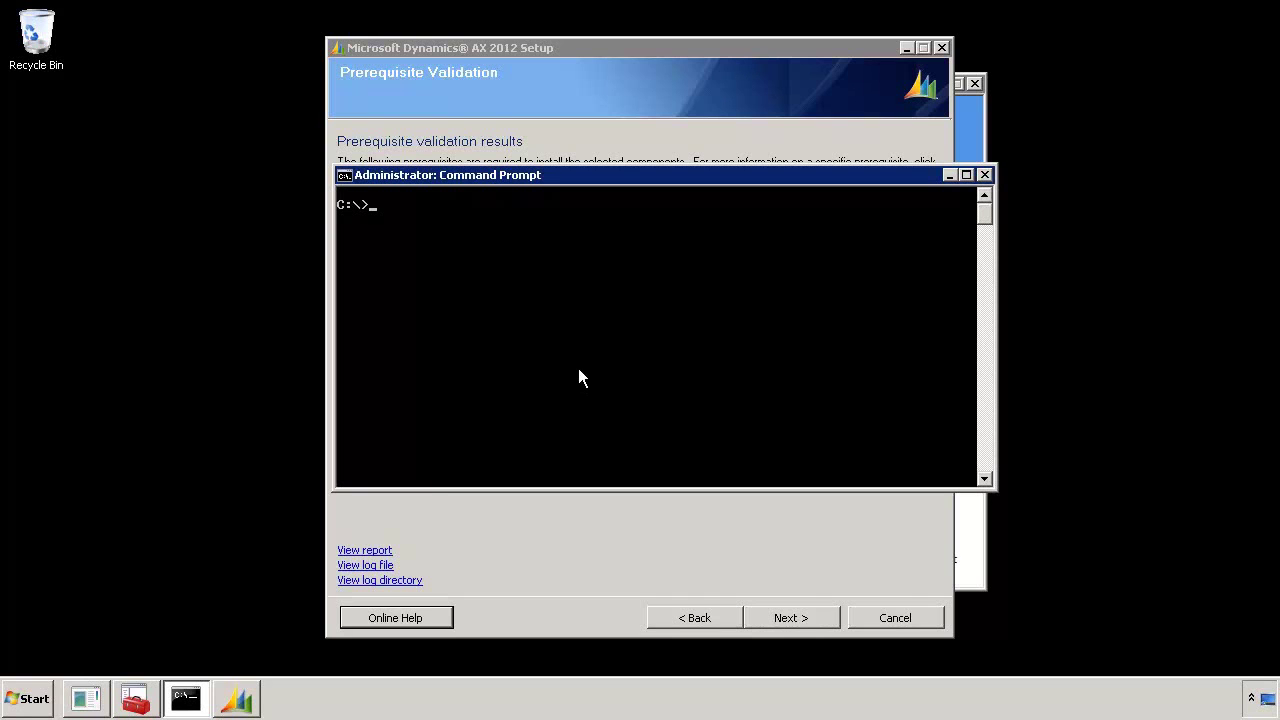
{"action": "type", "text": "net stop w3svc"}
{"action": "key", "text": "Return"}
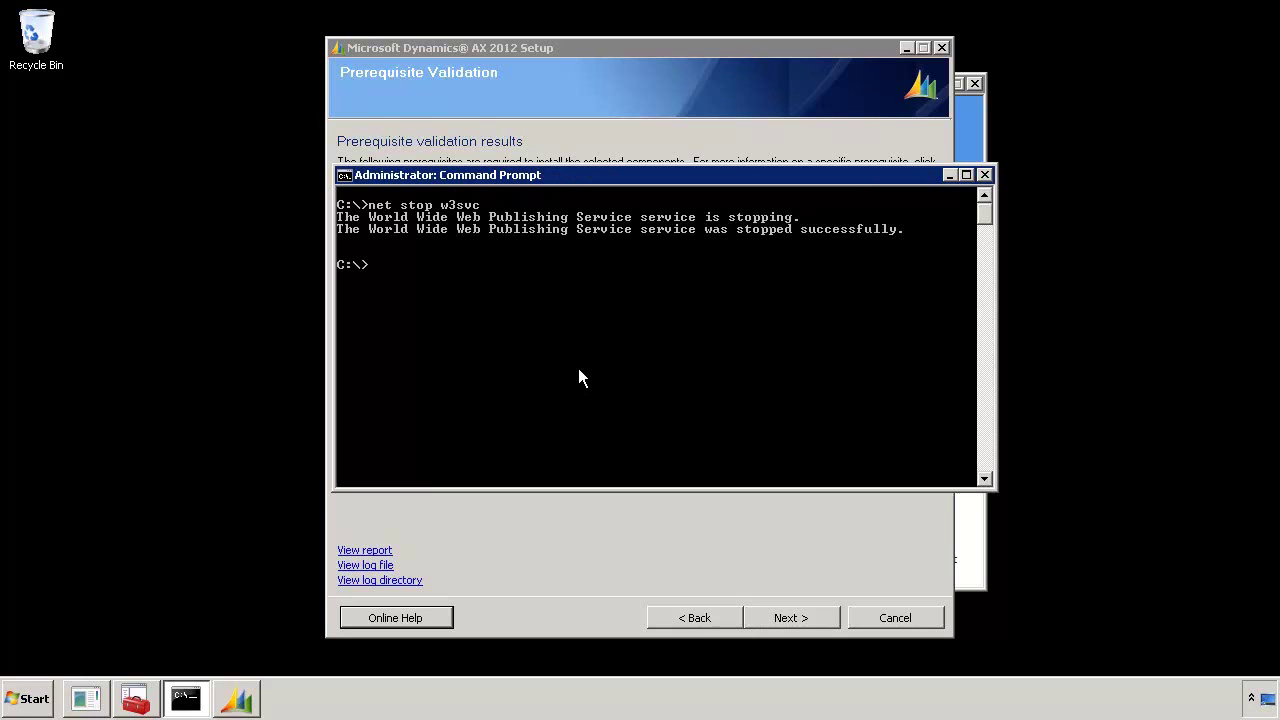
Change SharePoint Server Search 14's startup type to Manual in Services
{"action": "left_click", "coordinate": [136, 704]}
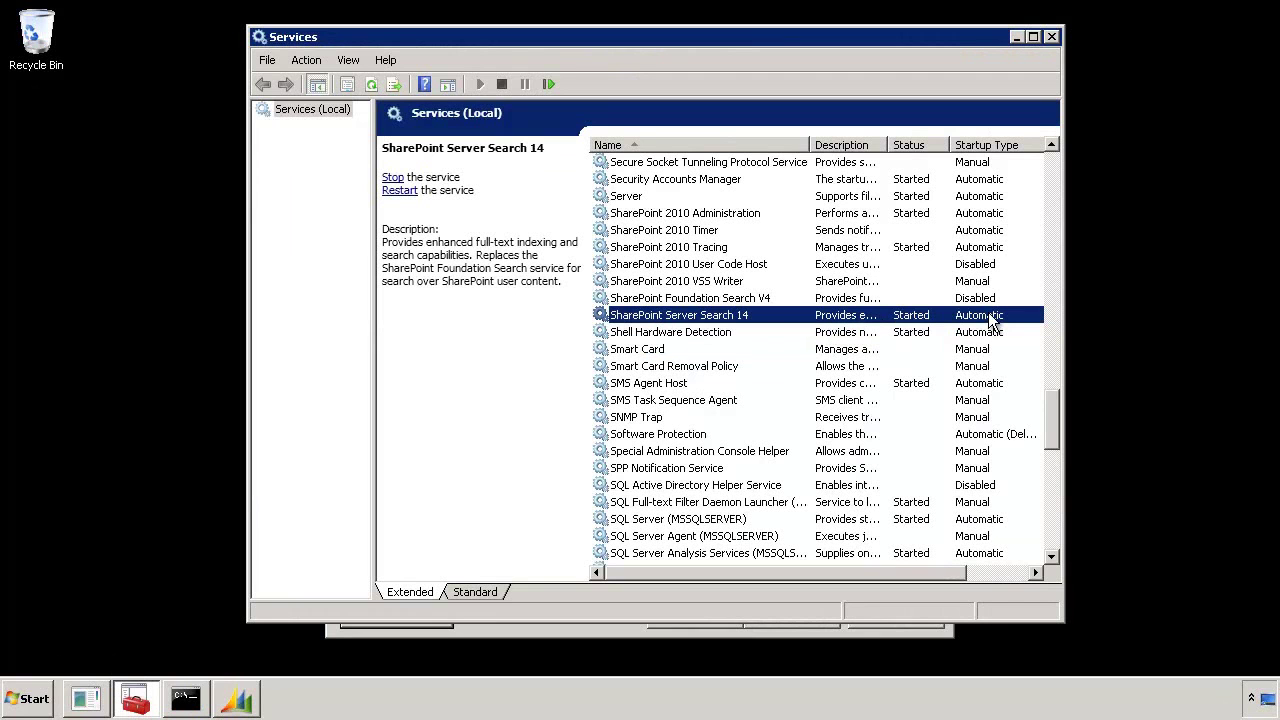
{"action": "double_click", "coordinate": [993, 318]}
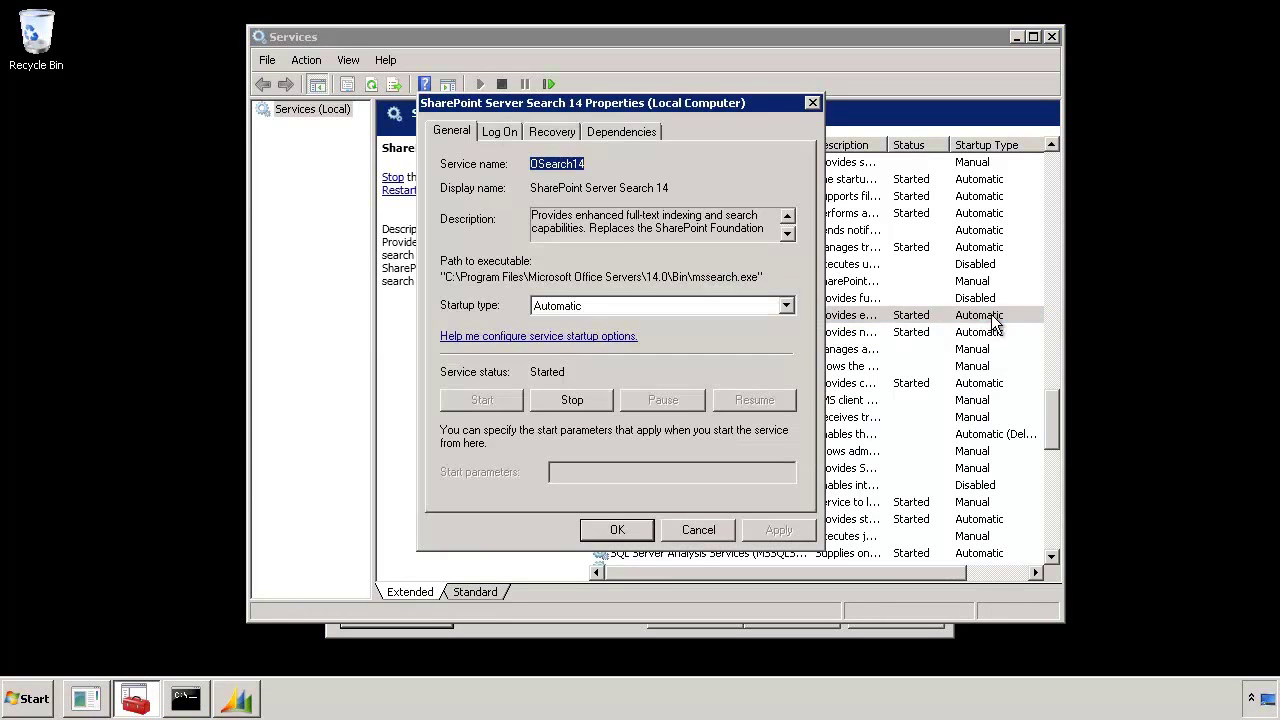
{"action": "left_click", "coordinate": [789, 306]}
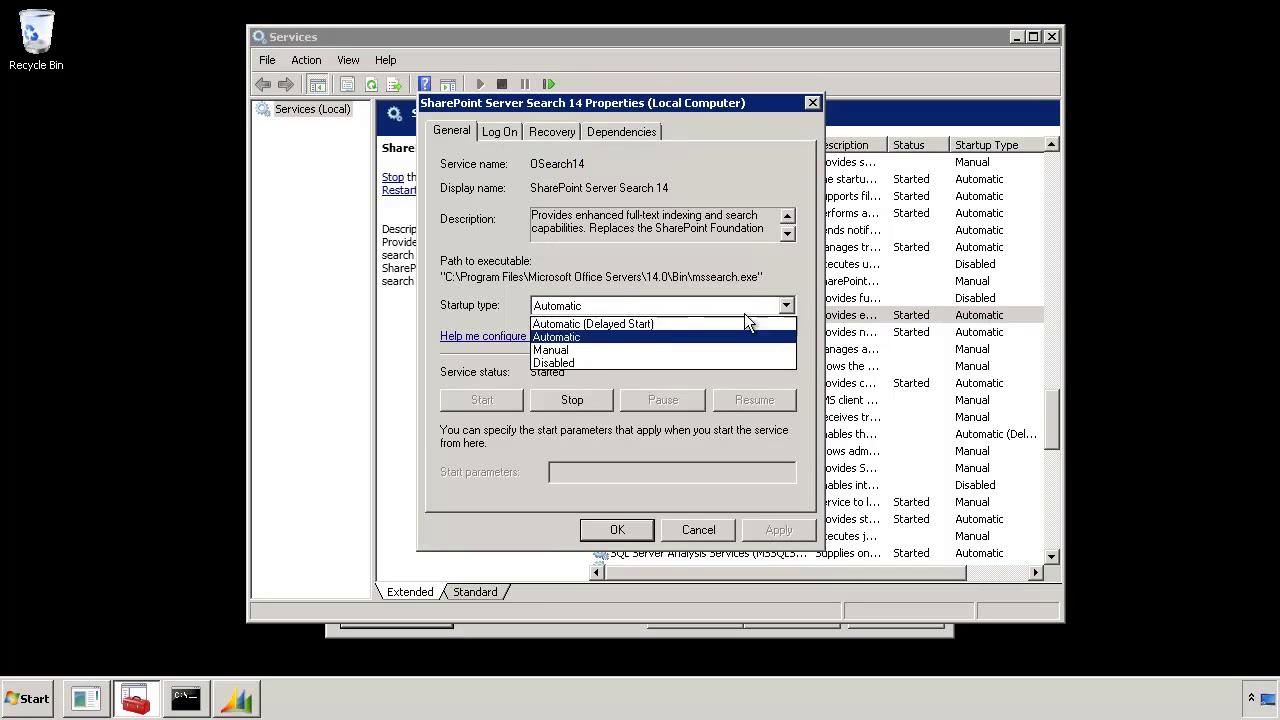
{"action": "left_click", "coordinate": [590, 351]}
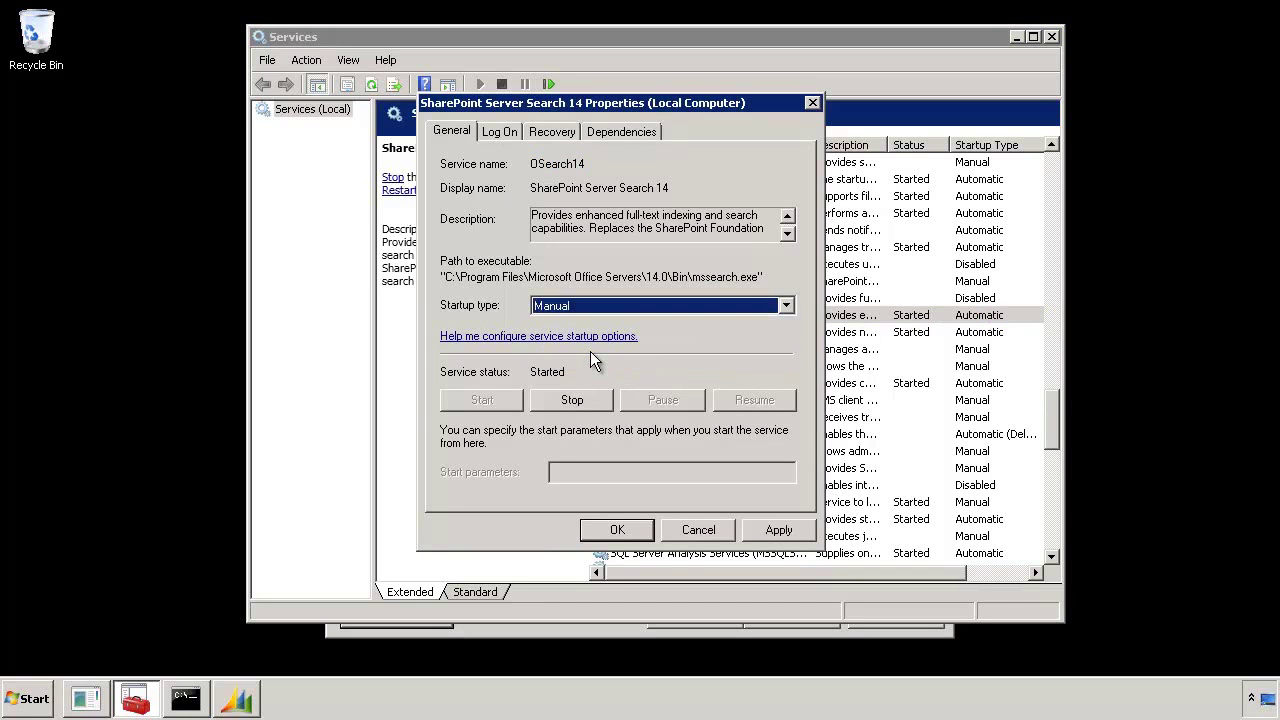
{"action": "left_click", "coordinate": [777, 529]}
{"action": "left_click", "coordinate": [615, 529]}
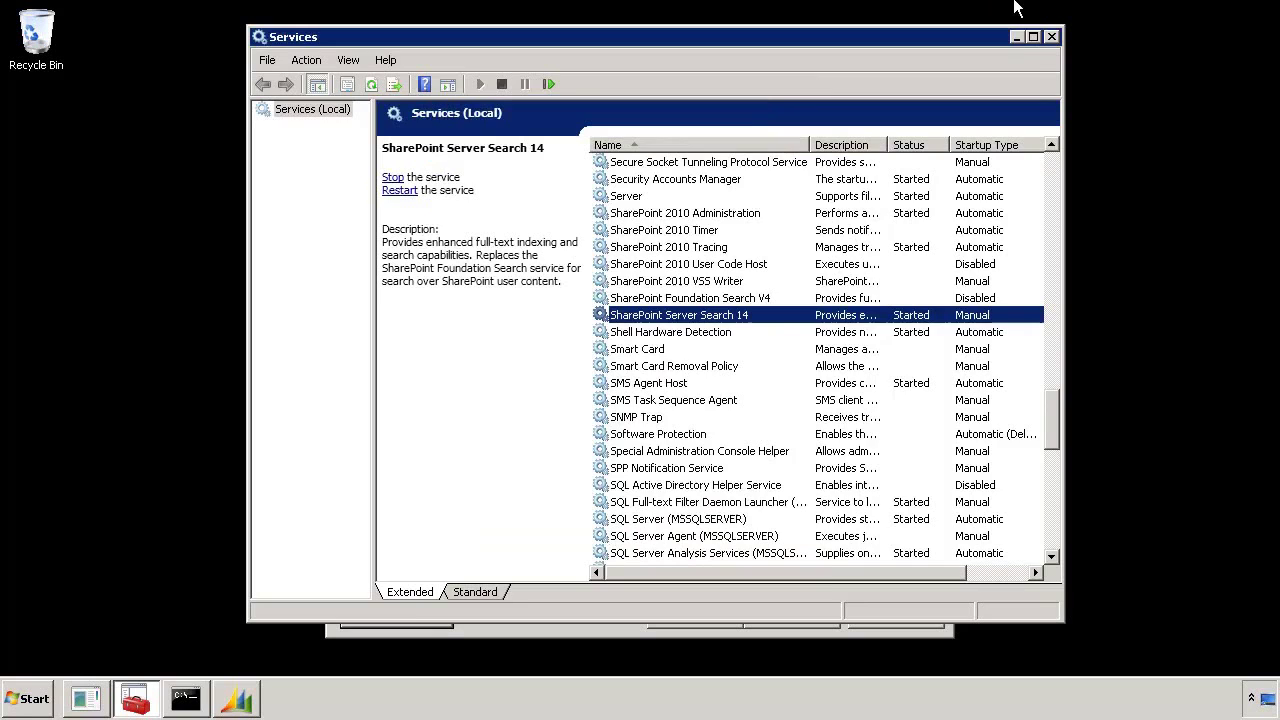
{"action": "left_click", "coordinate": [1014, 38]}
Revalidate prerequisites and review the Central Administration website error's resolution steps
{"action": "left_click", "coordinate": [950, 177]}
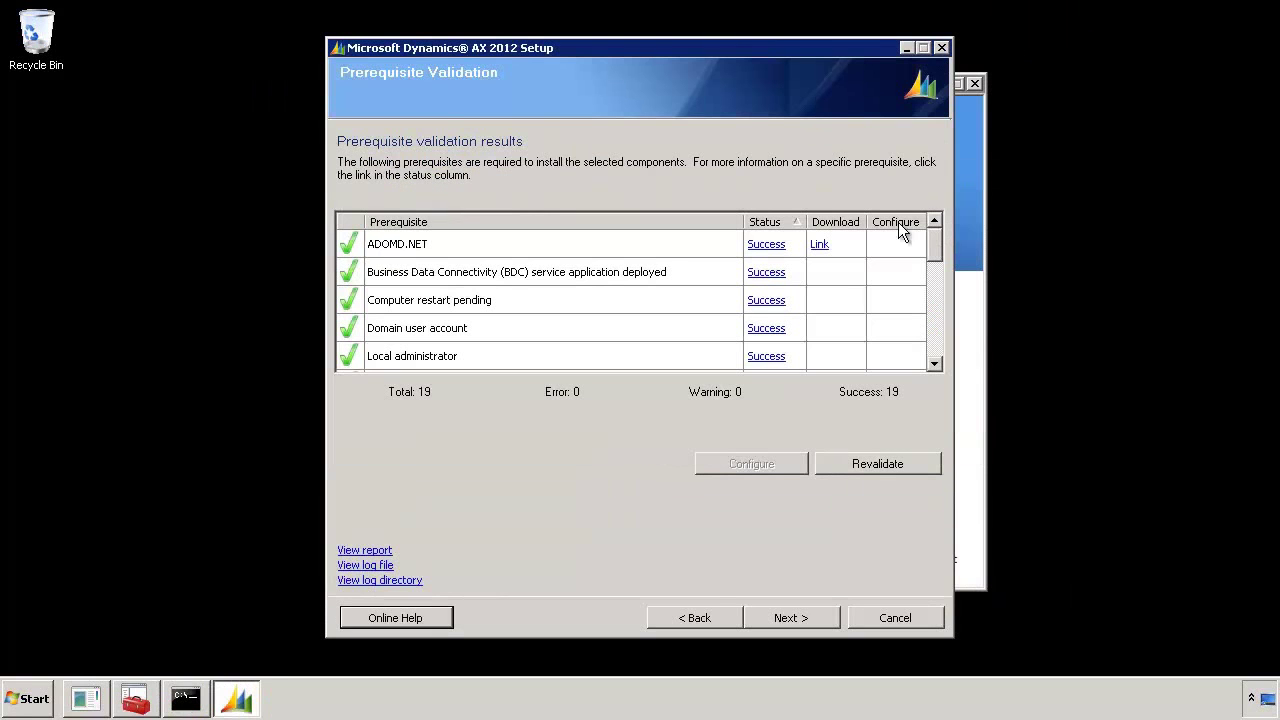
{"action": "left_click", "coordinate": [888, 465]}
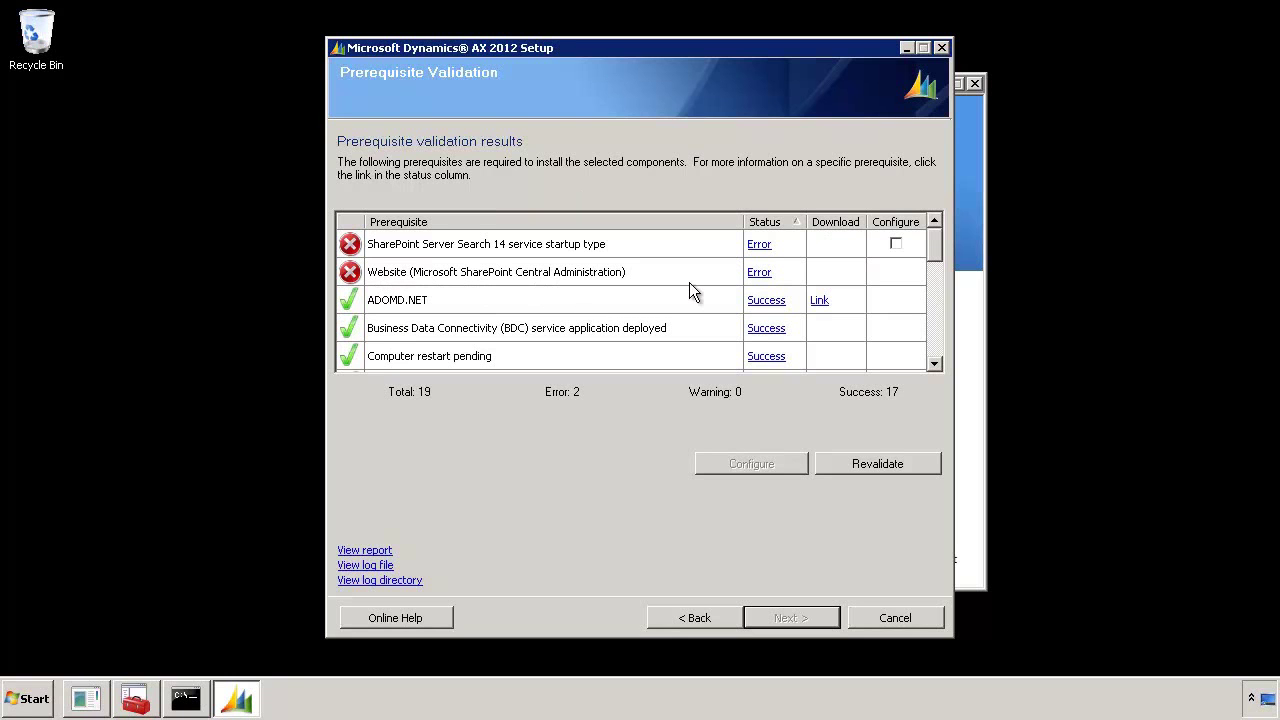
{"action": "left_click", "coordinate": [759, 272]}
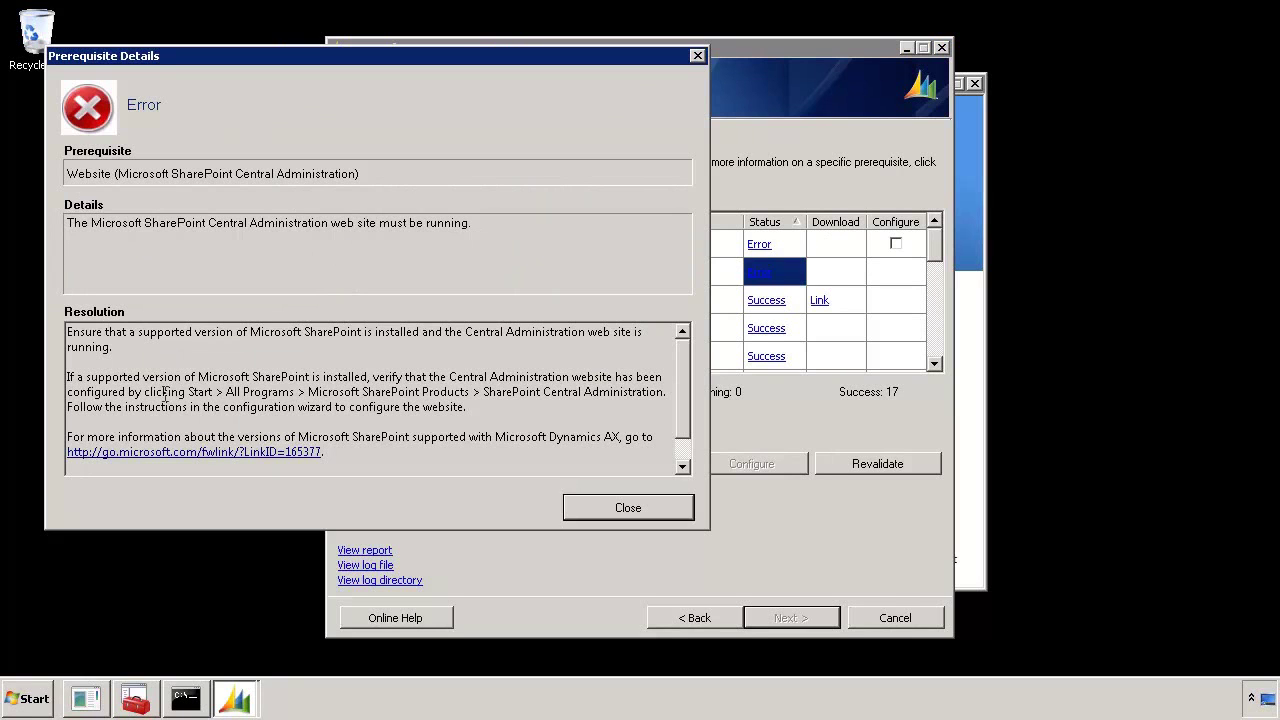
{"action": "left_click_drag", "start_coordinate": [144, 392], "coordinate": [486, 398]}
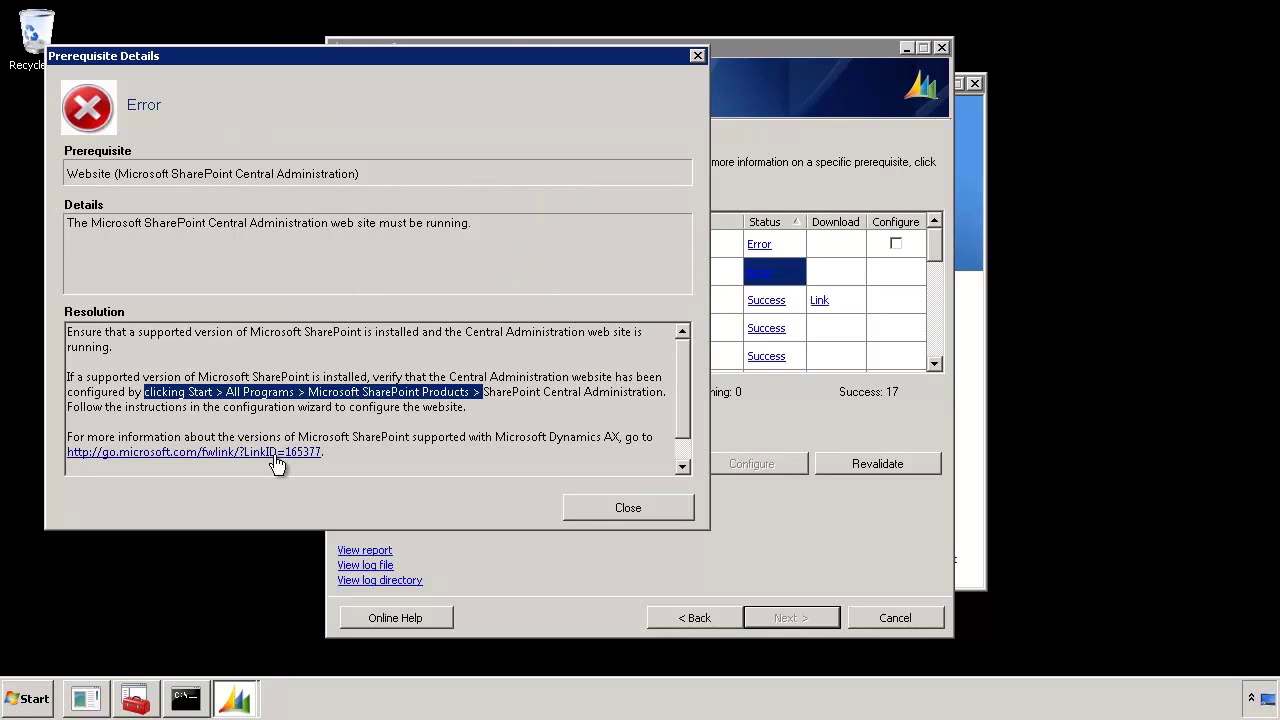
{"action": "left_click", "coordinate": [642, 511]}
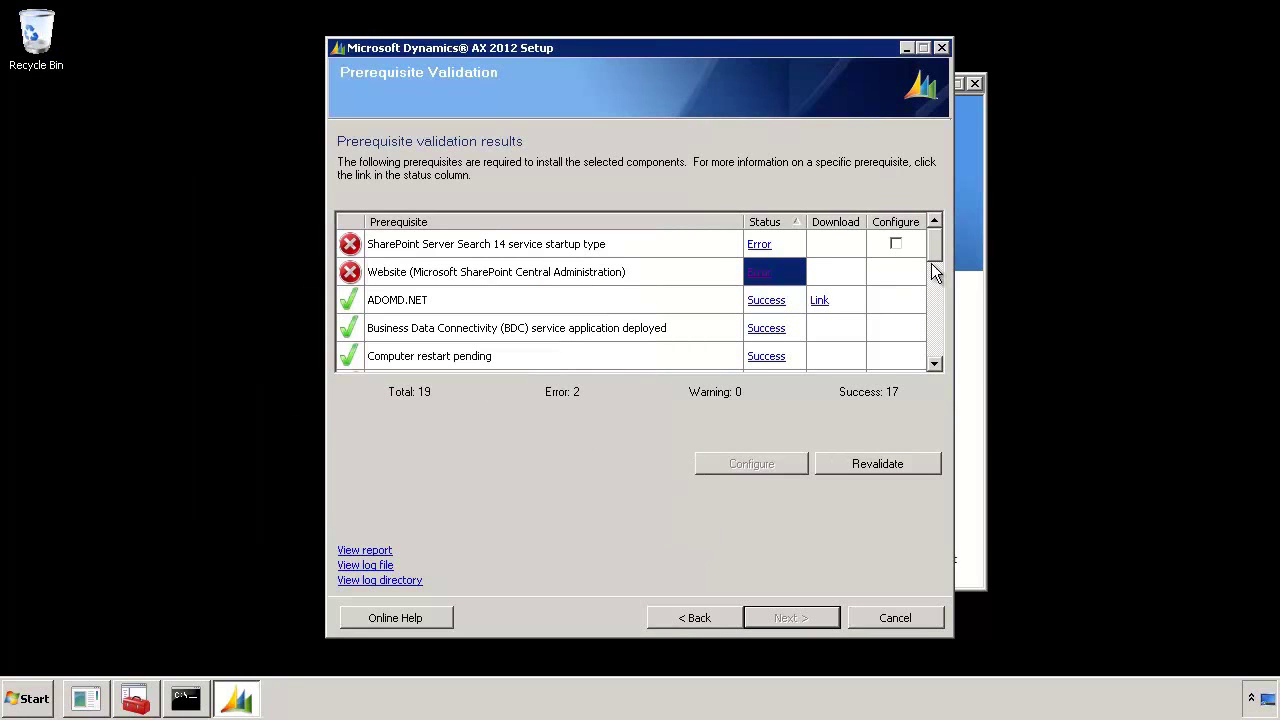
Open the .NET Framework 3.5 SP1 download page from the results list
{"action": "left_click_drag", "start_coordinate": [933, 255], "coordinate": [936, 296]}
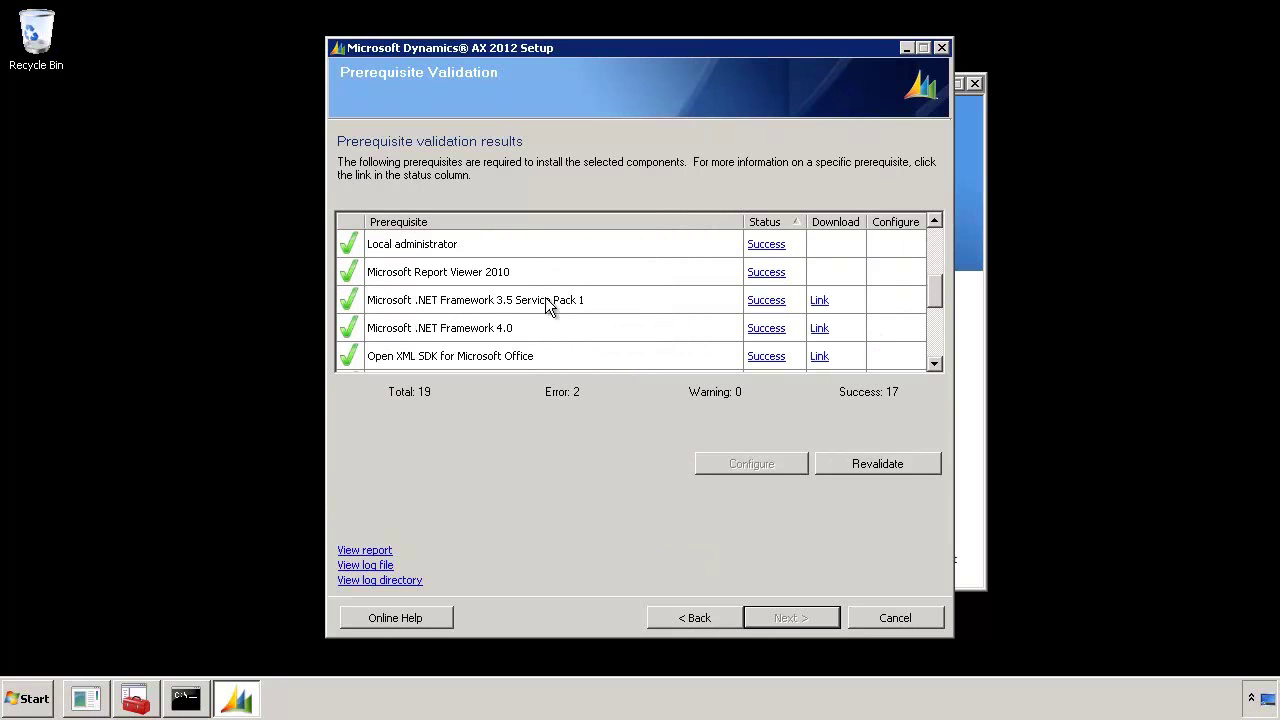
{"action": "left_click", "coordinate": [819, 302]}
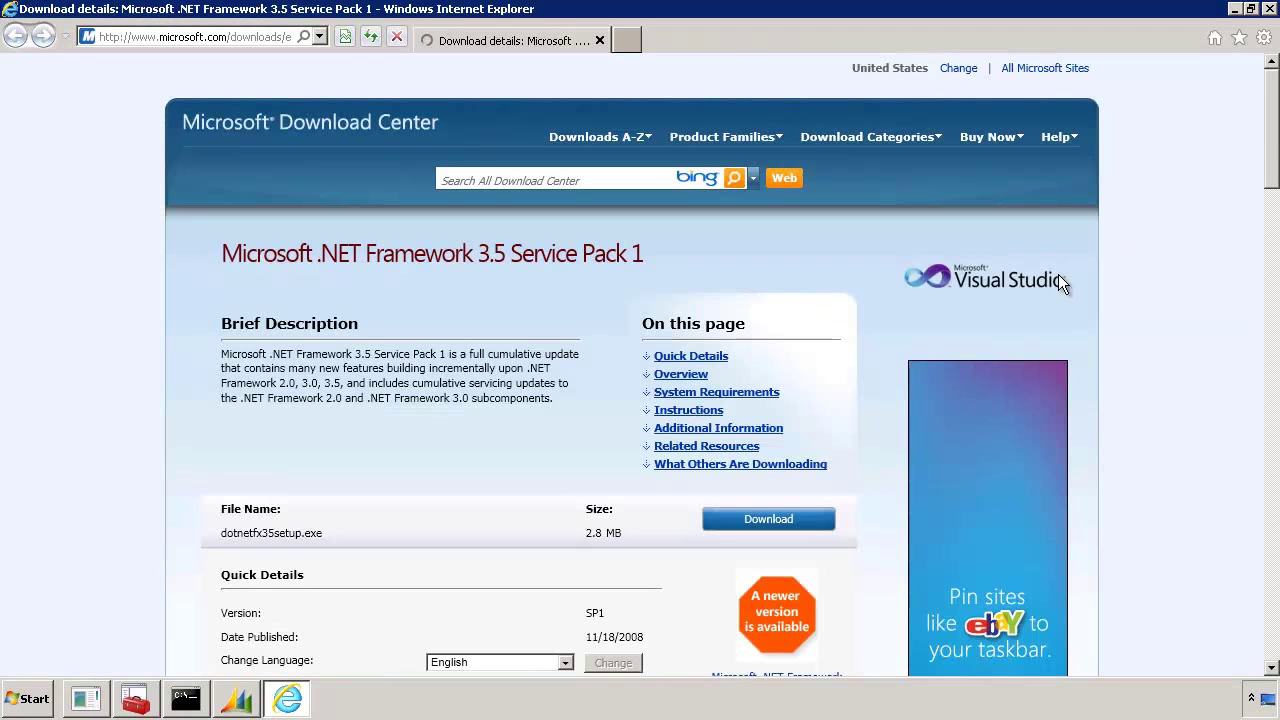
{"action": "scroll", "coordinate": [1272, 172], "scroll_direction": "down", "scroll_amount": 2}
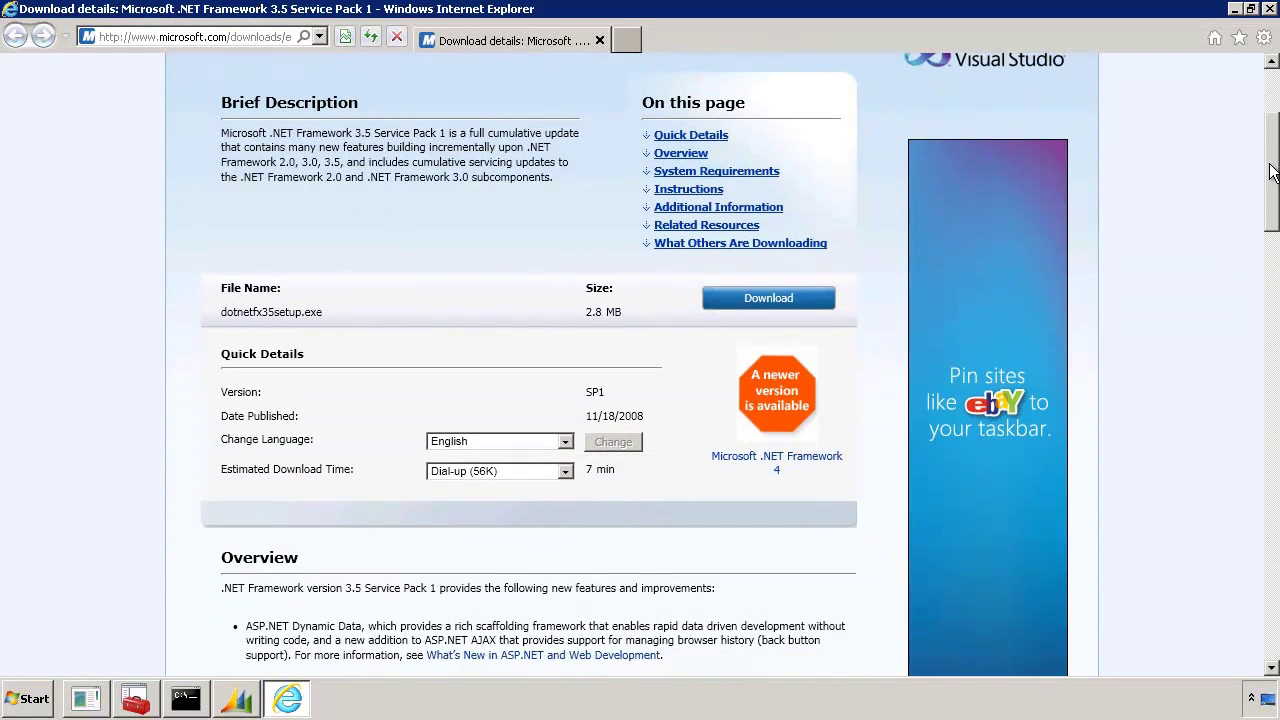
{"action": "scroll", "coordinate": [1272, 172], "scroll_direction": "up", "scroll_amount": 2}
Review the SharePoint Search startup type error, which requires an Automatic startup type
{"action": "left_click", "coordinate": [1269, 8]}
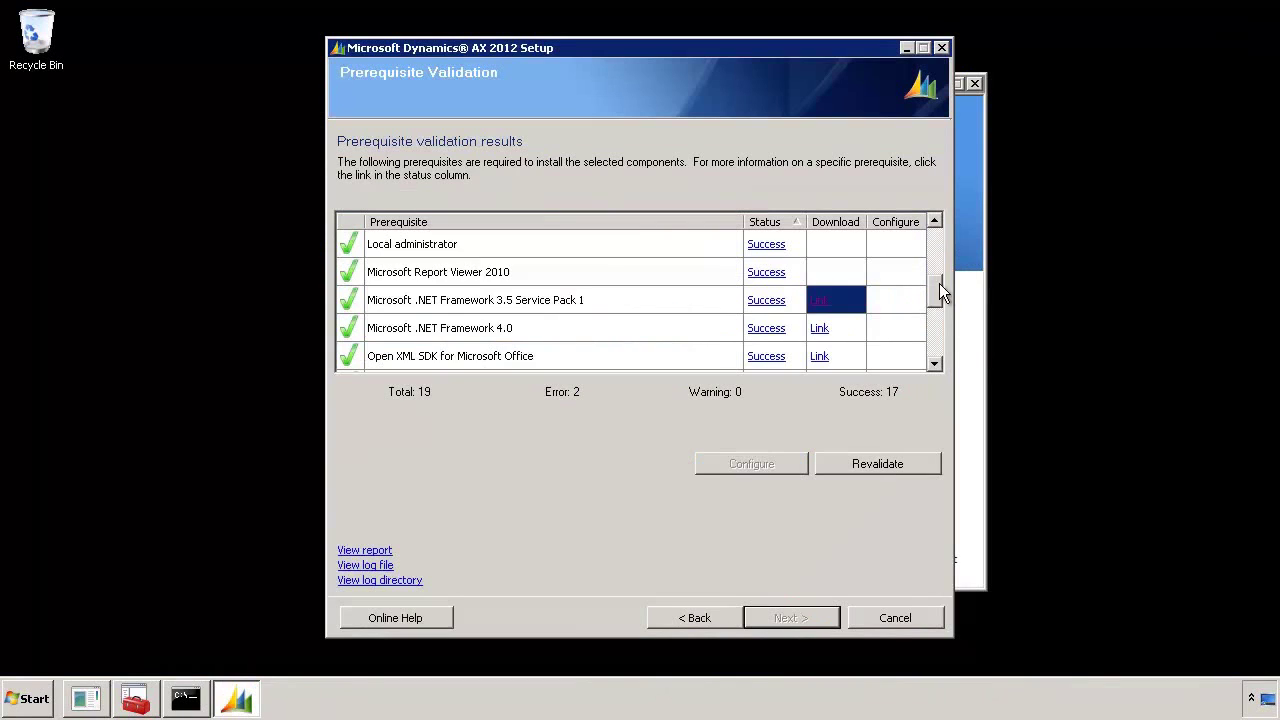
{"action": "left_click_drag", "start_coordinate": [933, 290], "coordinate": [938, 233]}
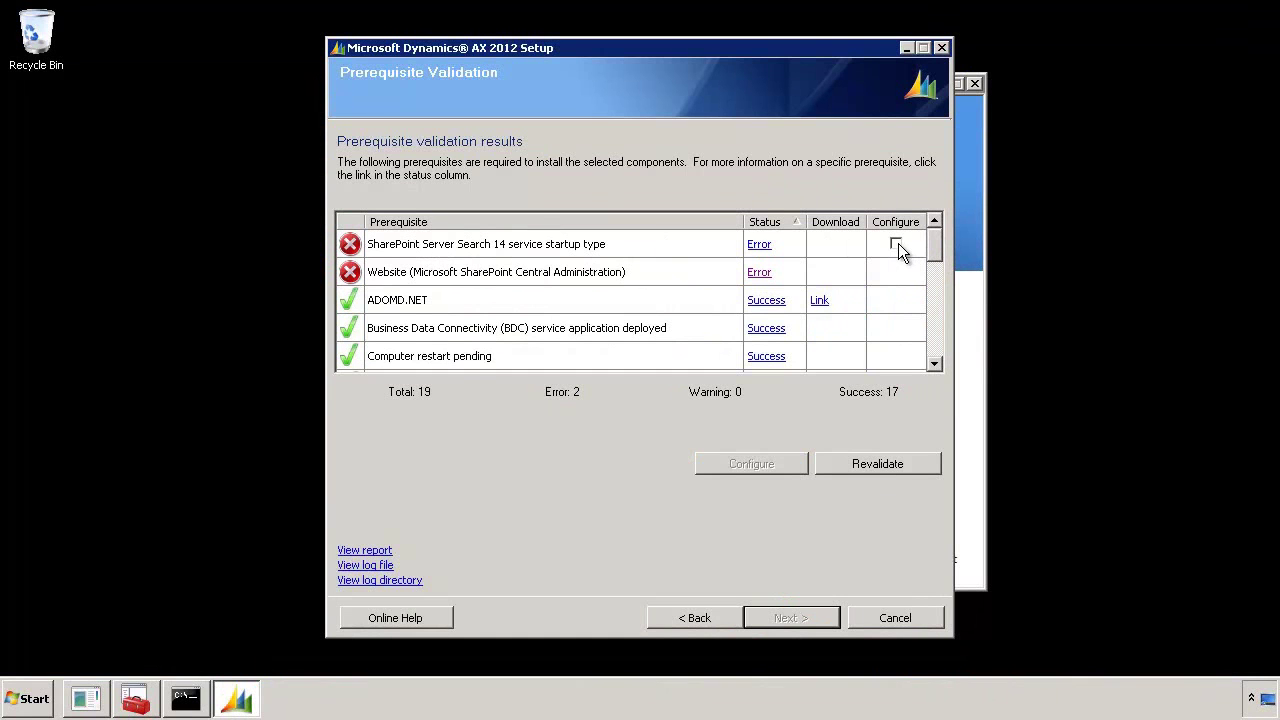
{"action": "left_click", "coordinate": [759, 244]}
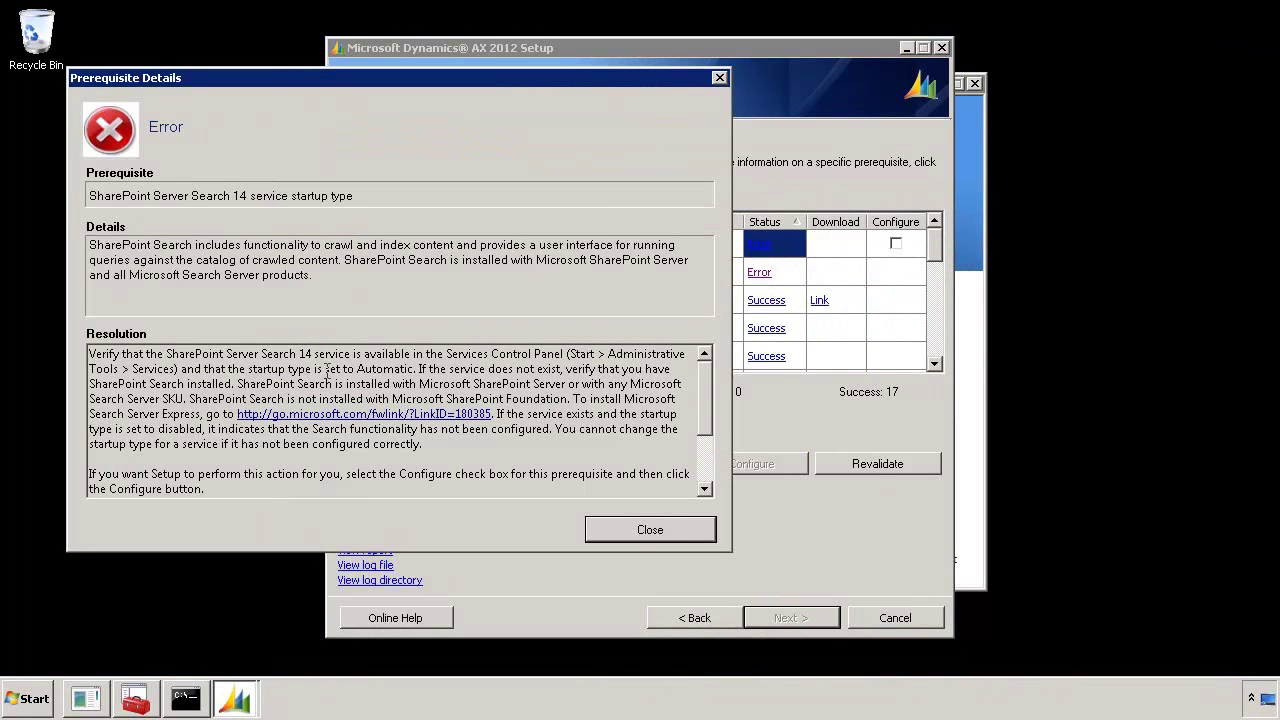
{"action": "left_click_drag", "start_coordinate": [312, 369], "coordinate": [414, 372]}
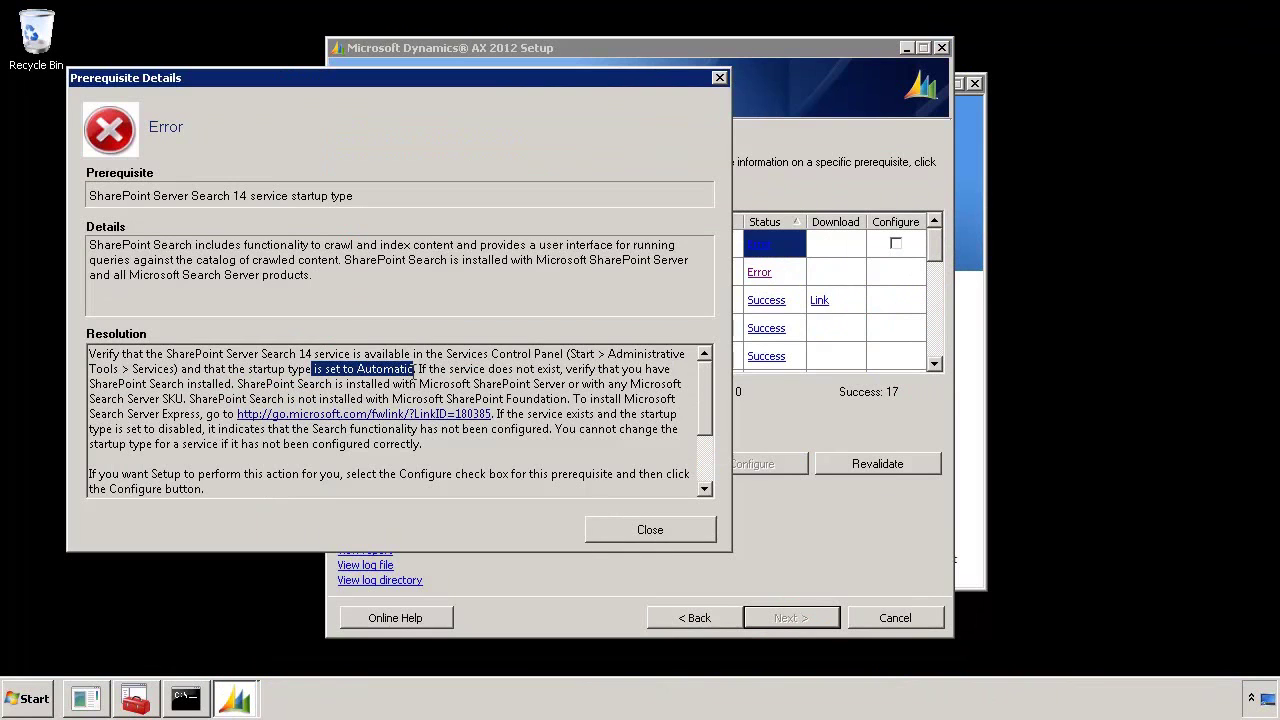
{"action": "left_click", "coordinate": [655, 531]}
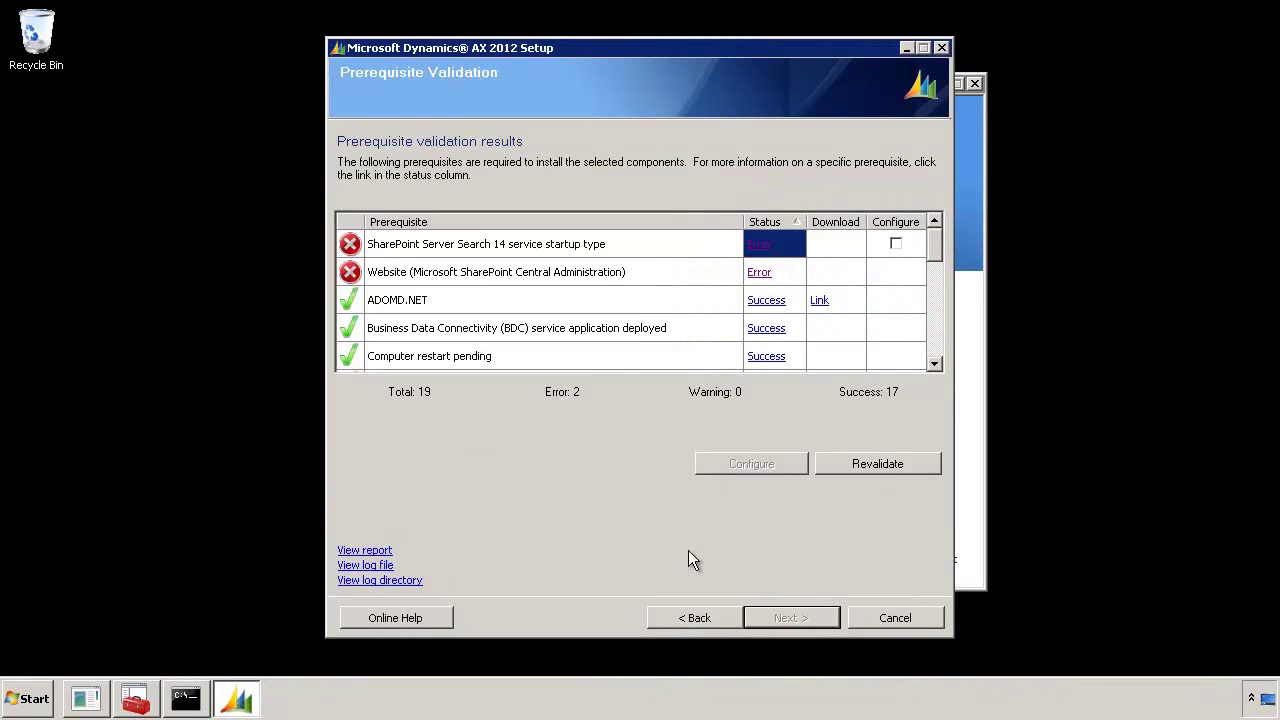
Configure SharePoint Server Search 14 to start automatically via Setup's Configure option
{"action": "left_click", "coordinate": [896, 245]}
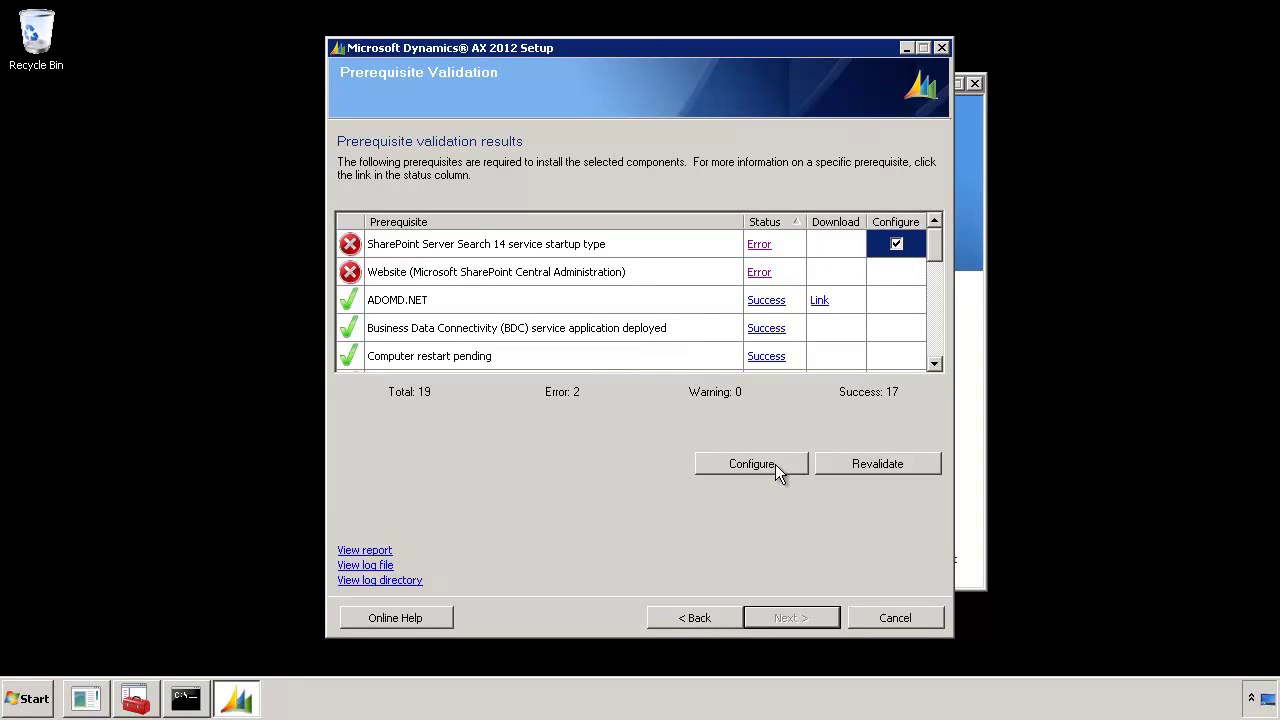
{"action": "left_click", "coordinate": [752, 464]}
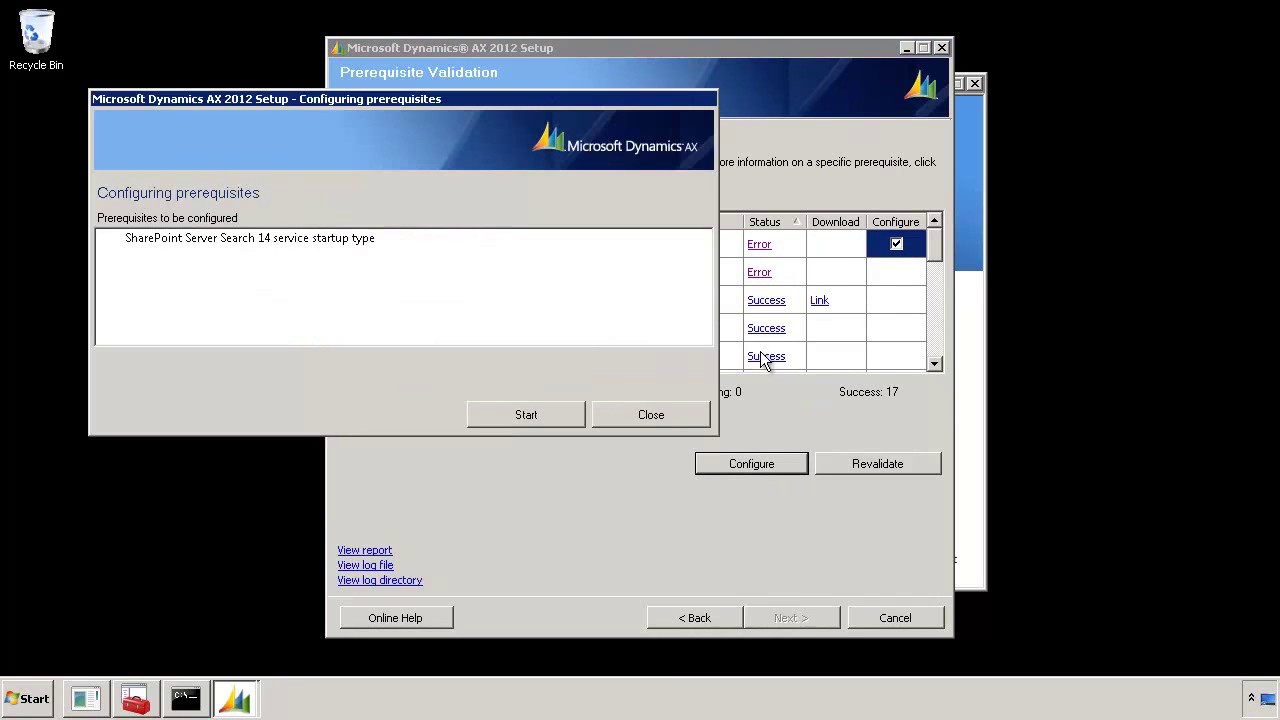
{"action": "left_click", "coordinate": [528, 410]}
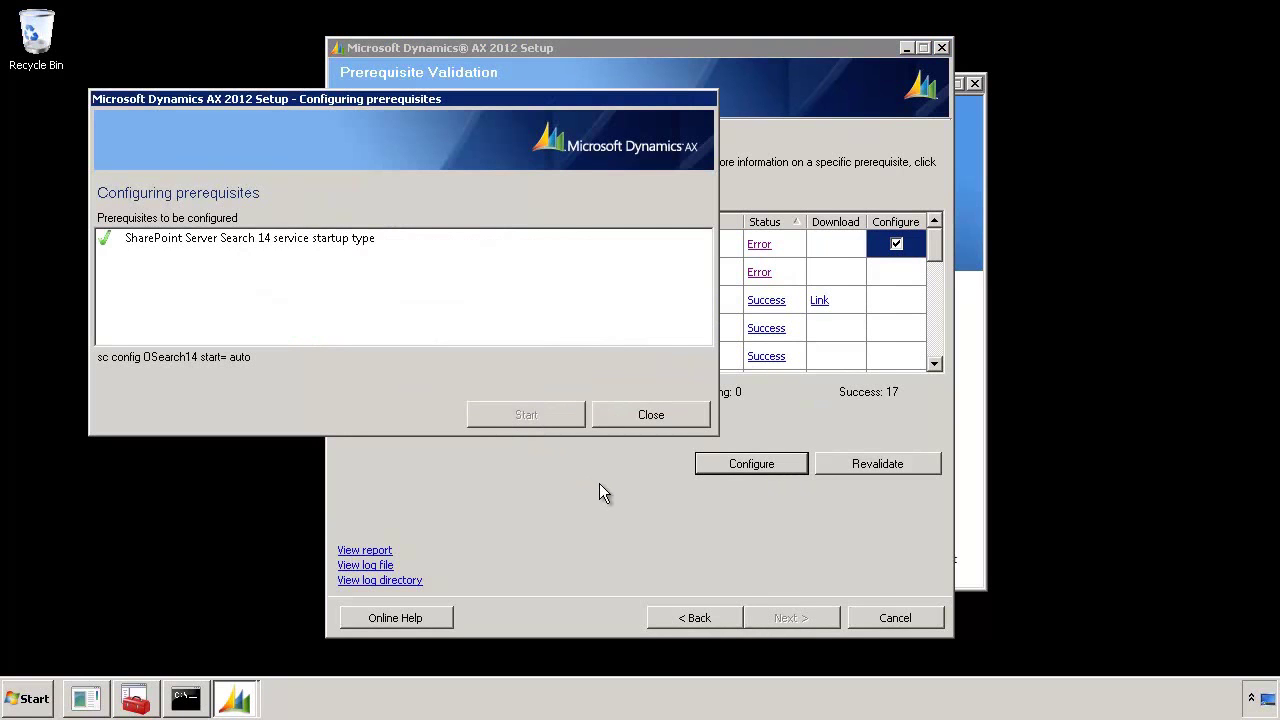
{"action": "left_click", "coordinate": [634, 415]}
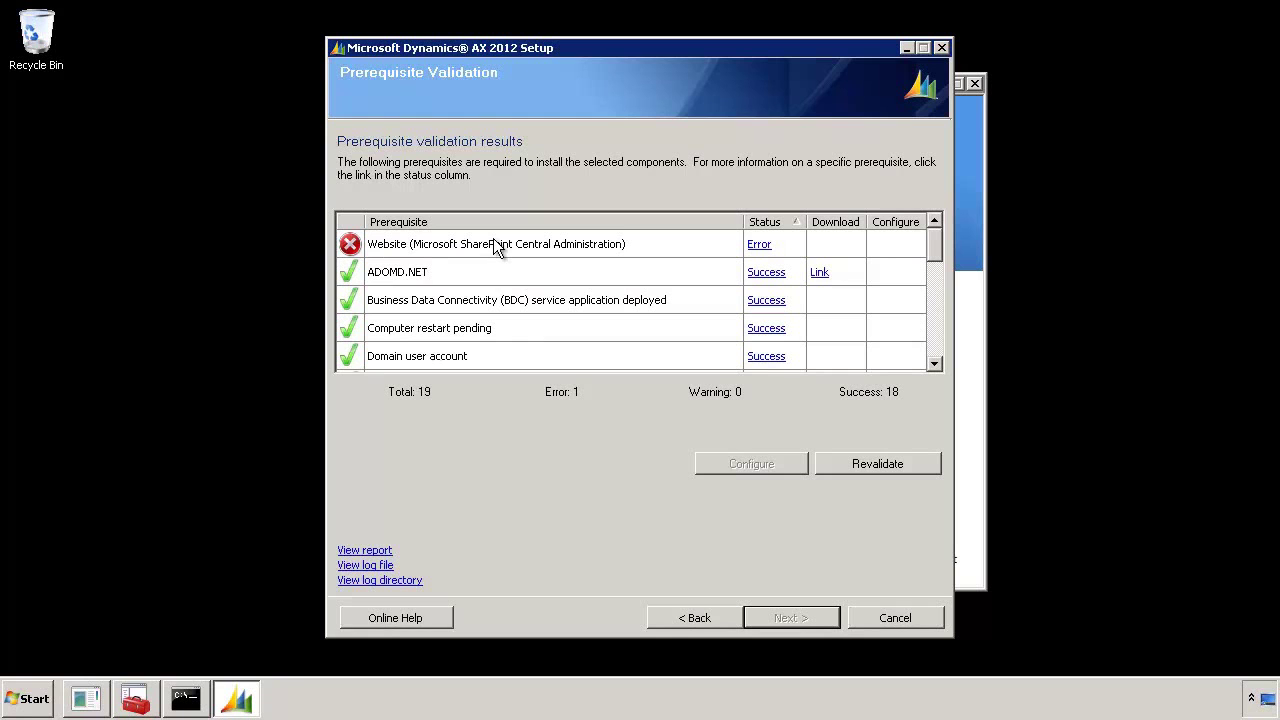
Restart the web service with net start w3svc and revalidate to 19 successes, 0 errors
{"action": "left_click", "coordinate": [186, 702]}
{"action": "type", "text": "ne"}
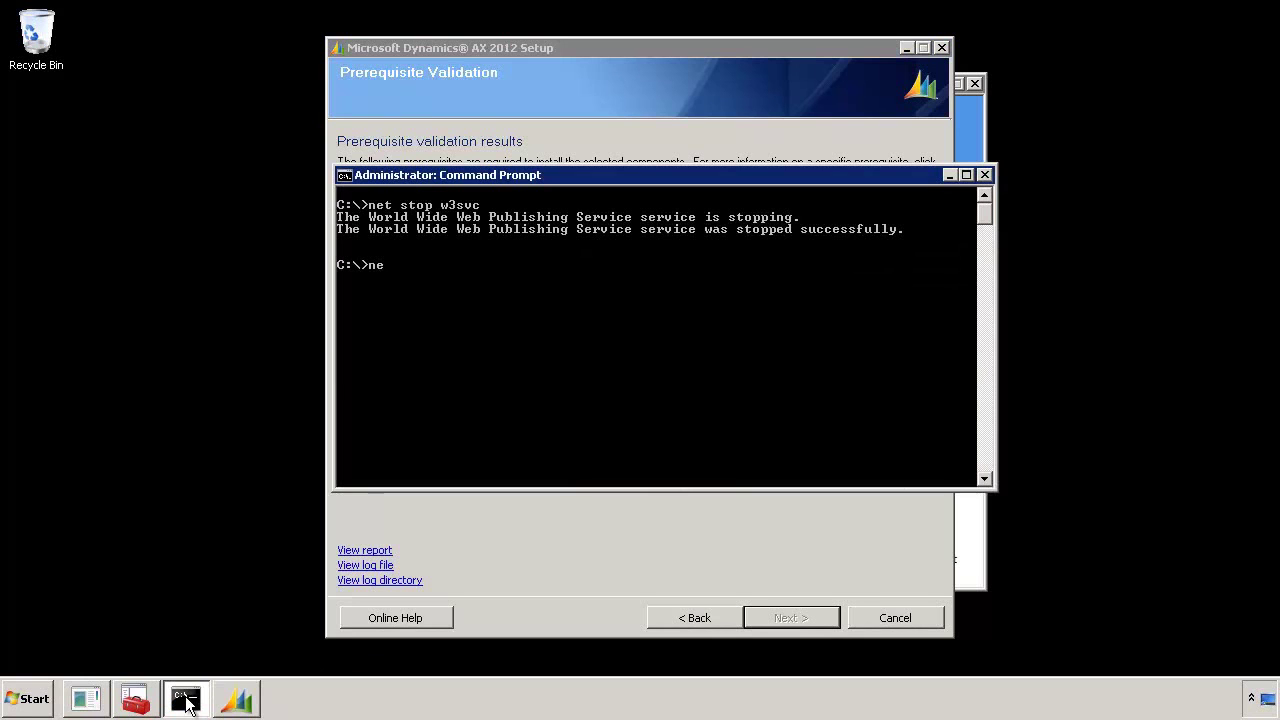
{"action": "type", "text": "t start w3svc"}
{"action": "key", "text": "Return"}
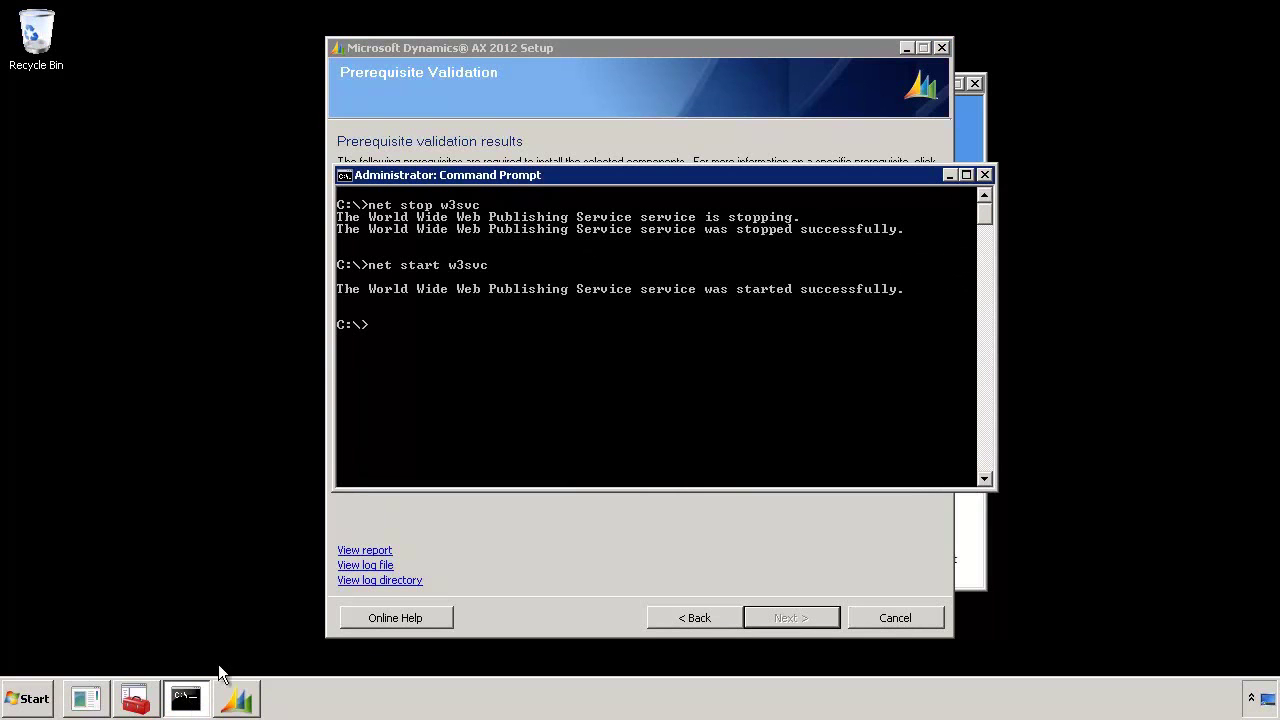
{"action": "left_click", "coordinate": [847, 508]}
{"action": "left_click", "coordinate": [860, 468]}
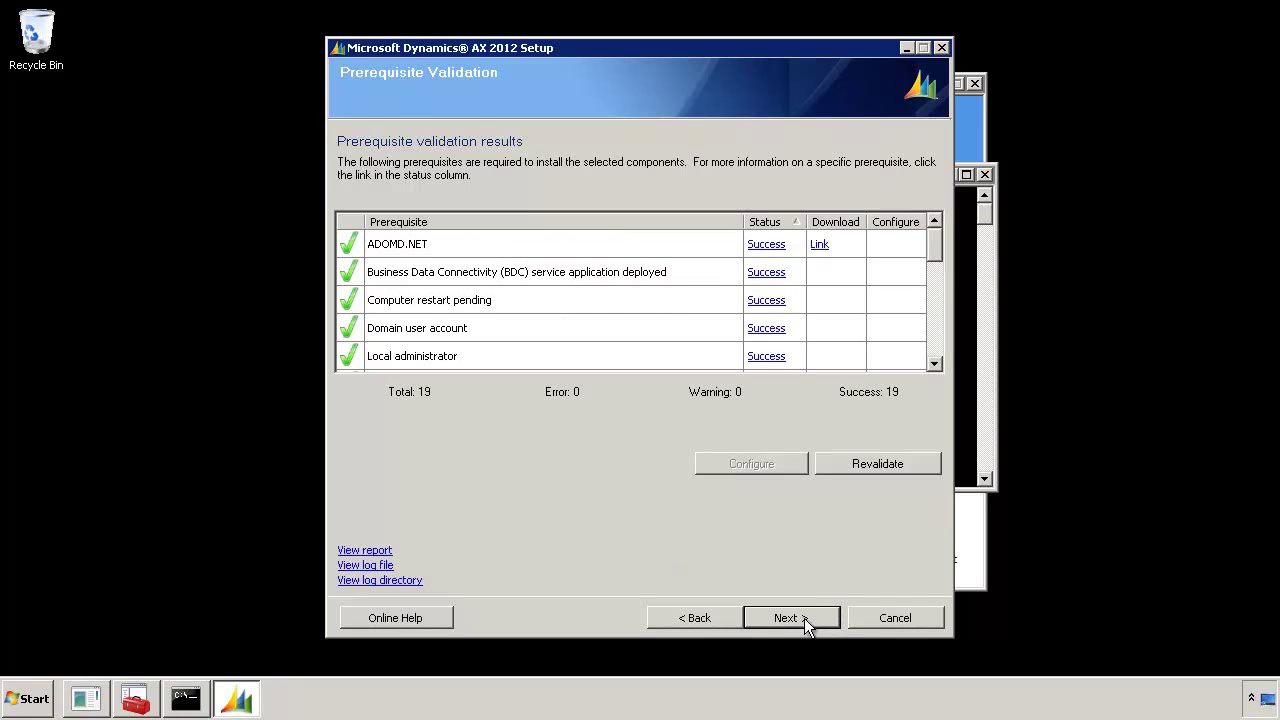
Enter the Business Connector proxy account password and continue to the search crawler page
{"action": "left_click", "coordinate": [804, 618]}
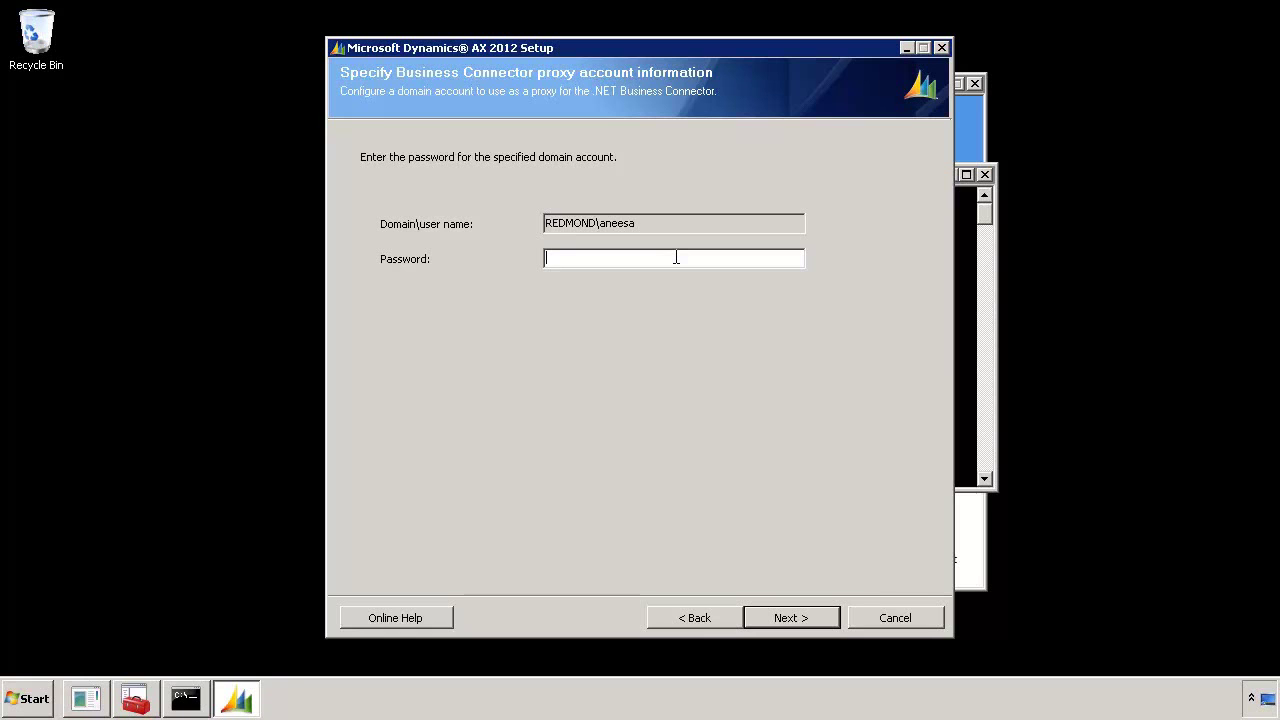
{"action": "type", "text": "********"}
{"action": "left_click", "coordinate": [813, 618]}
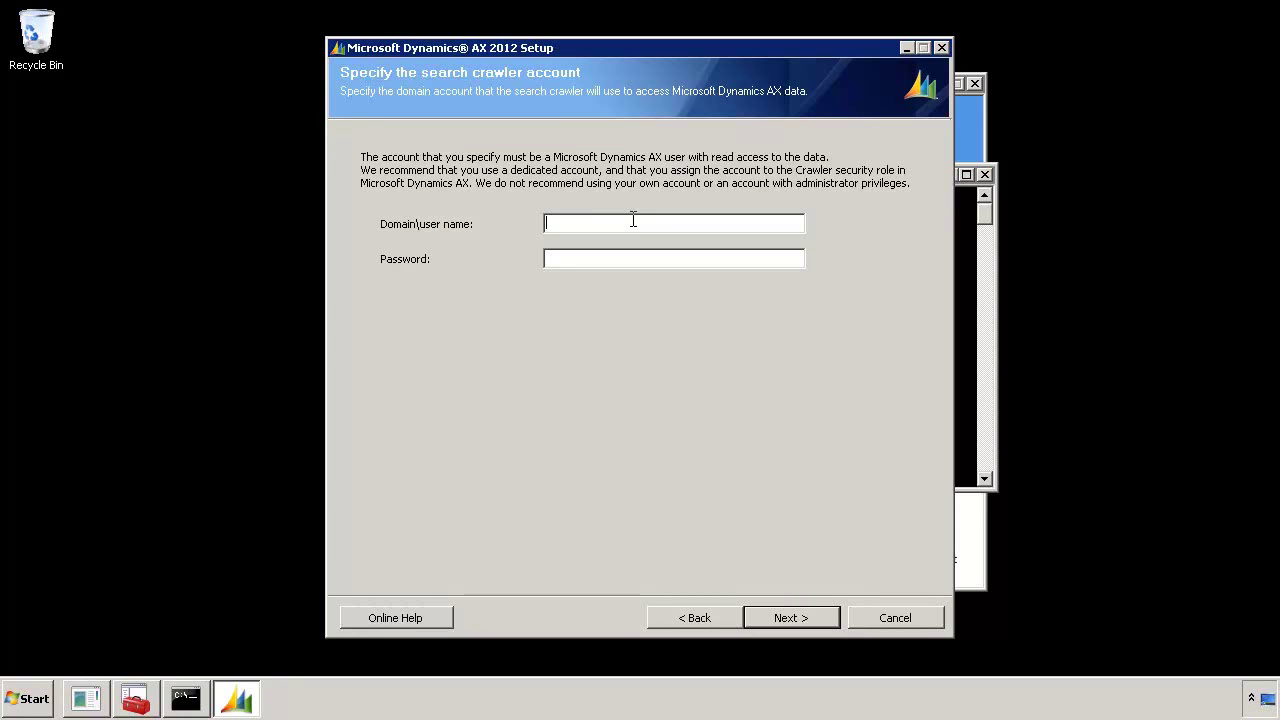
Enter the search crawler account's domain user name and password, accepting the warning
{"action": "type", "text": "redmond\\aneesa********"}
{"action": "left_click", "coordinate": [815, 616]}
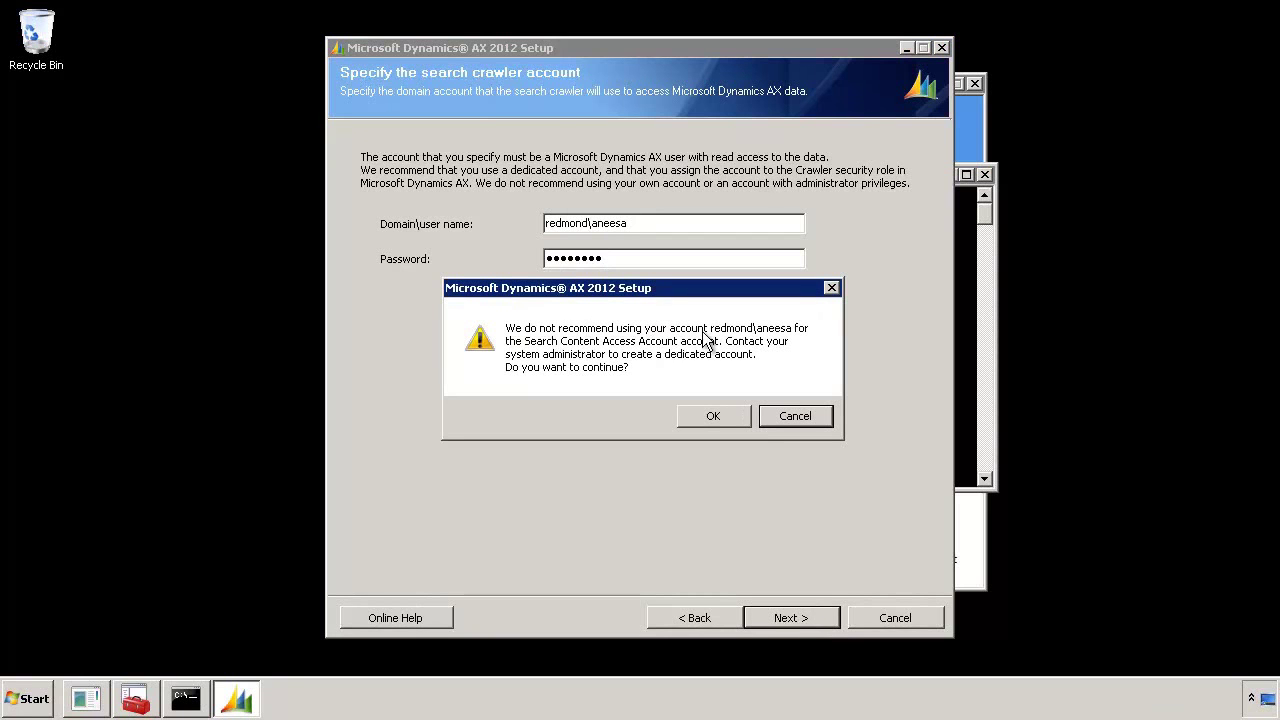
{"action": "left_click", "coordinate": [713, 416]}
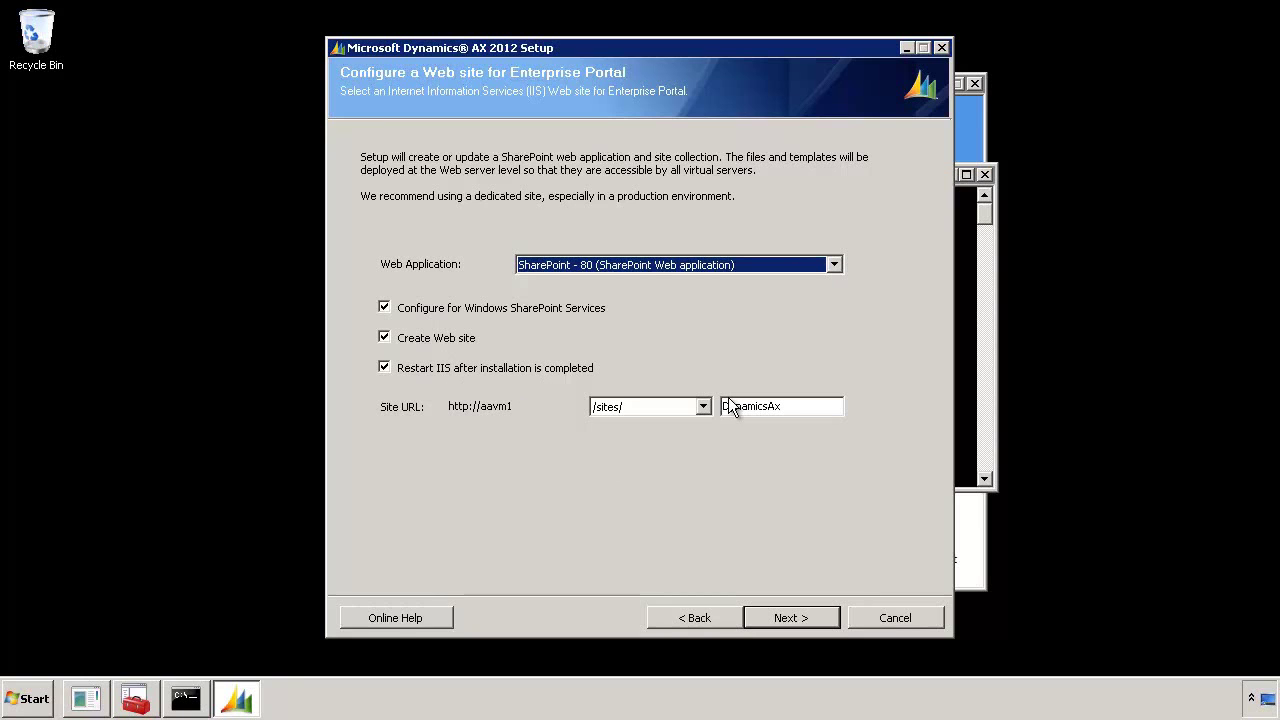
Keep site name DynamicsAx on SharePoint - 80 and agree to replace the existing site
{"action": "left_click_drag", "start_coordinate": [826, 406], "coordinate": [679, 408]}
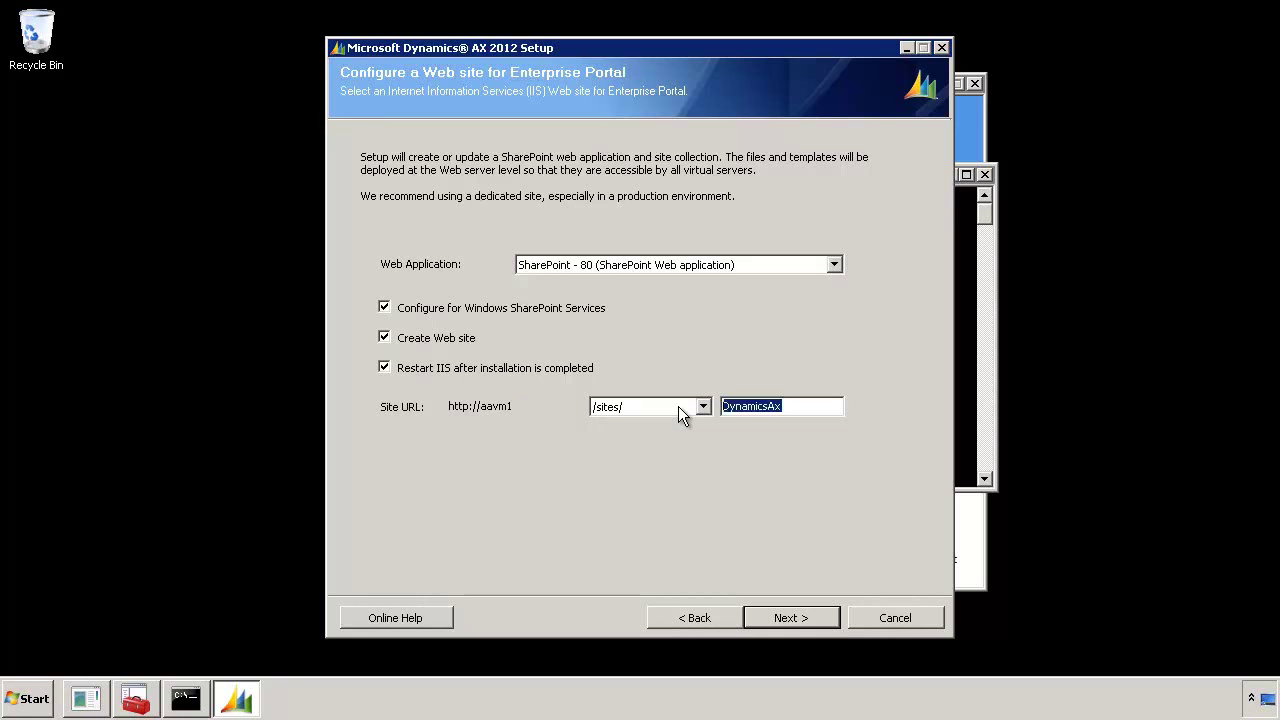
{"action": "key", "text": "Right"}
{"action": "left_click", "coordinate": [834, 616]}
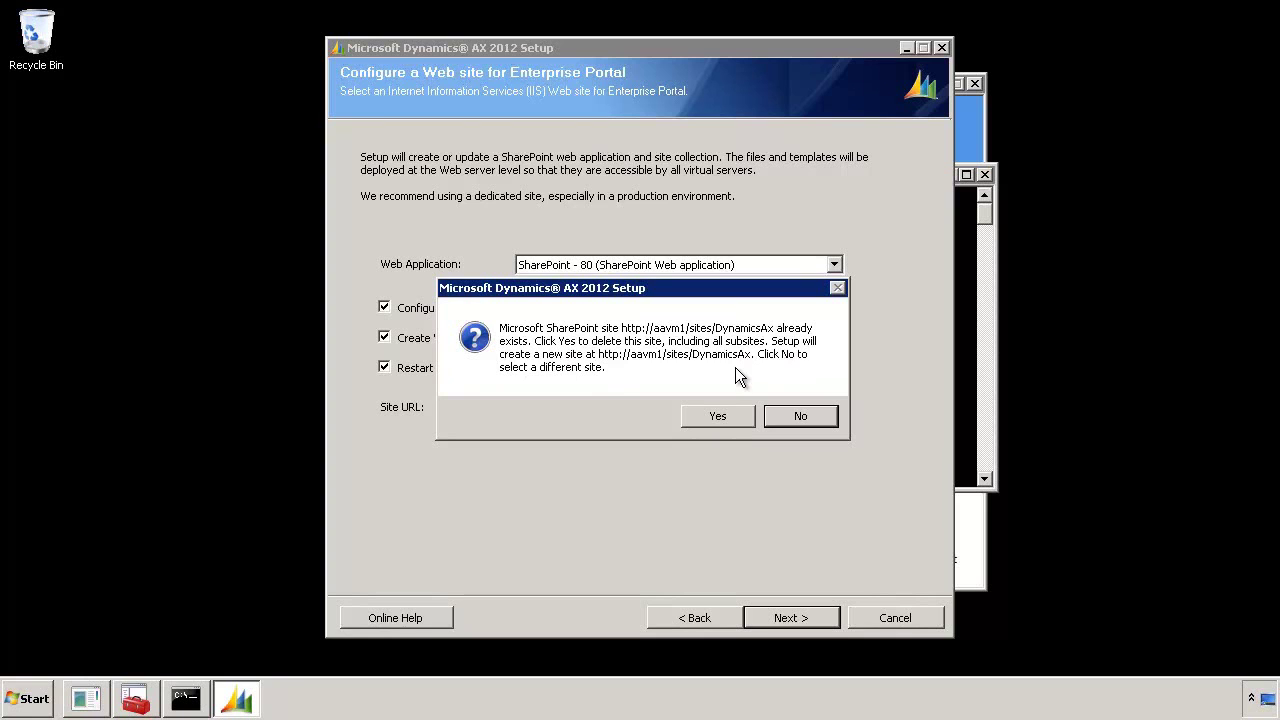
{"action": "left_click", "coordinate": [749, 416]}
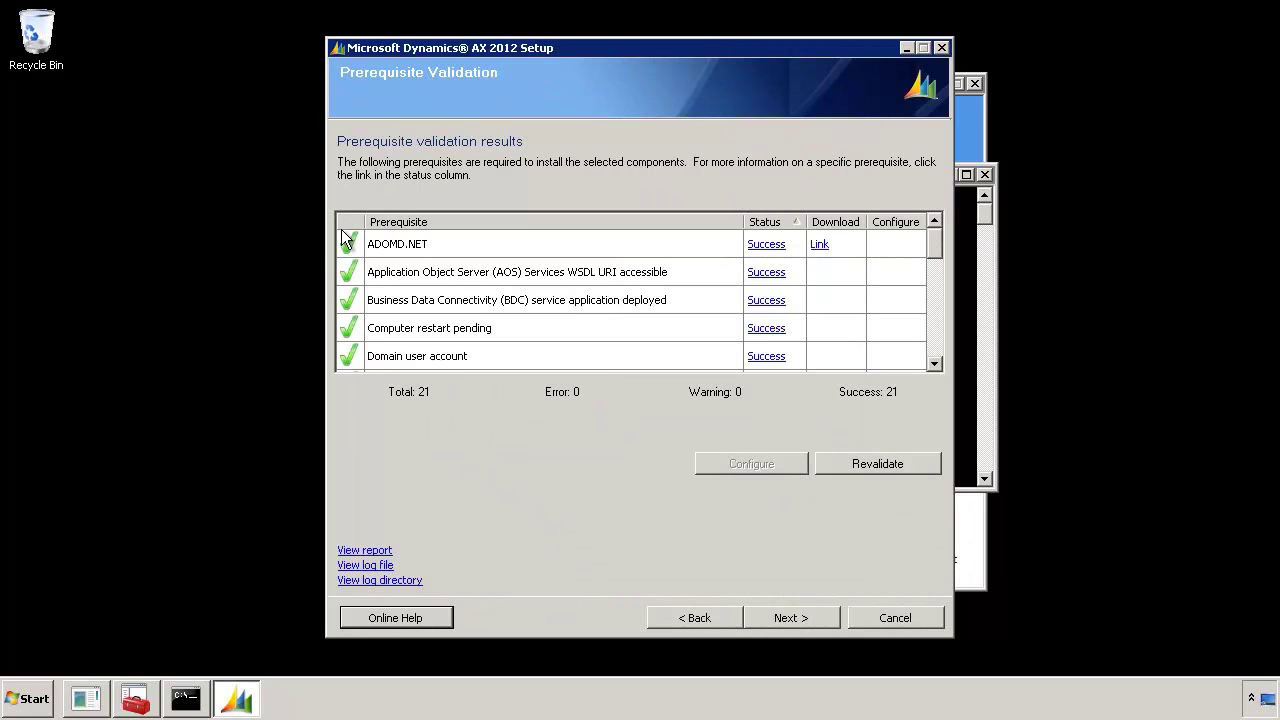
Pass the all-passing prerequisite check and install Enterprise Portal and Enterprise Search
{"action": "left_click", "coordinate": [808, 617]}
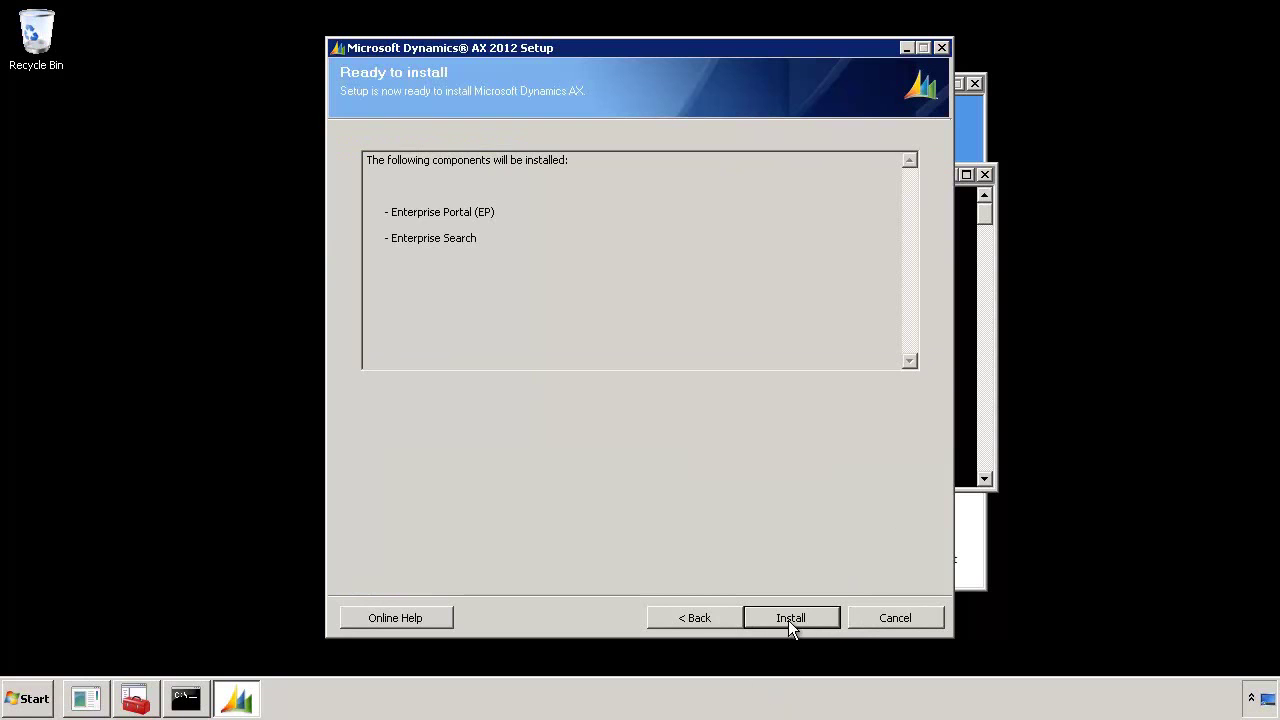
{"action": "left_click", "coordinate": [790, 620]}
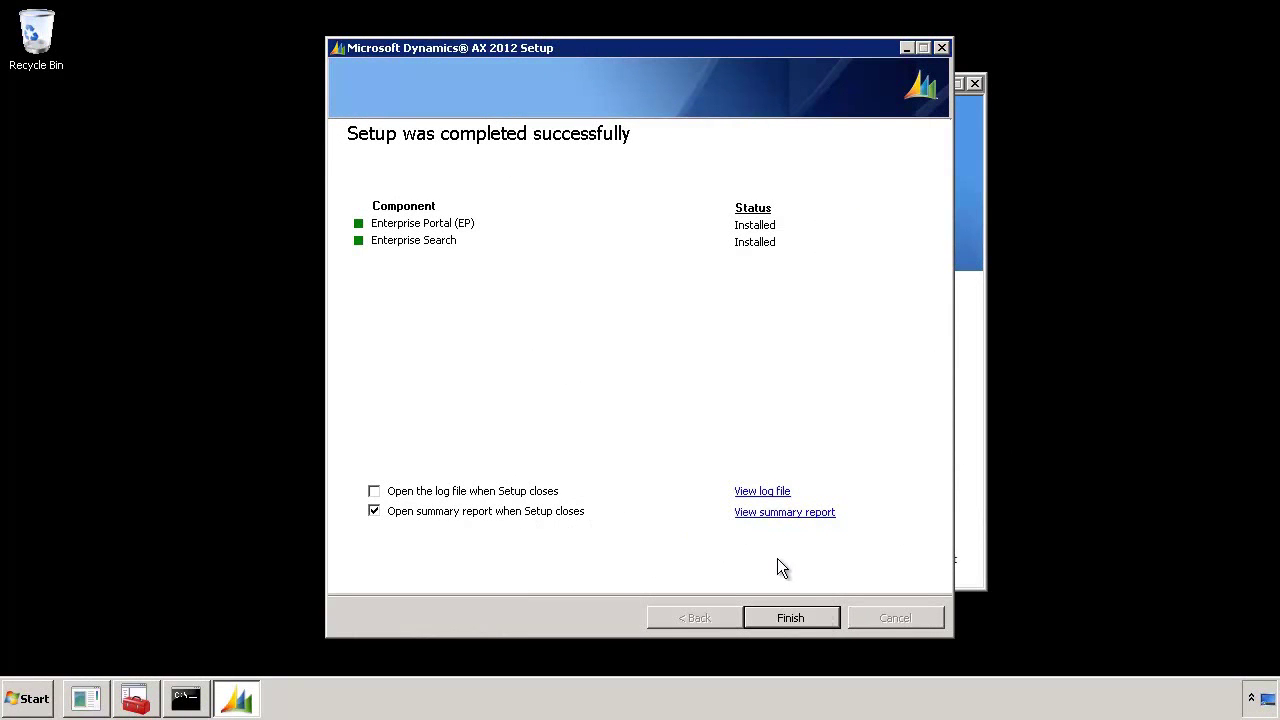
Open DynamicsSetupLog.txt in Notepad and look through the setup log
{"action": "left_click", "coordinate": [774, 494]}
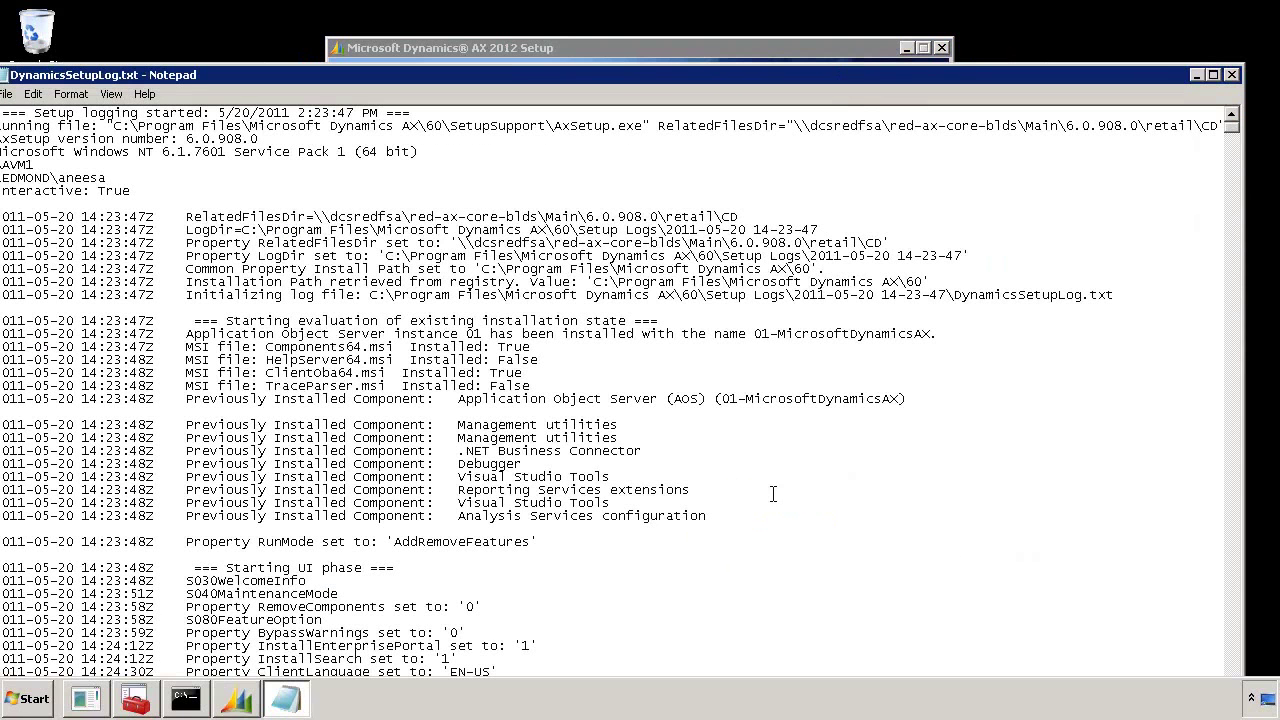
{"action": "left_click", "coordinate": [1213, 70]}
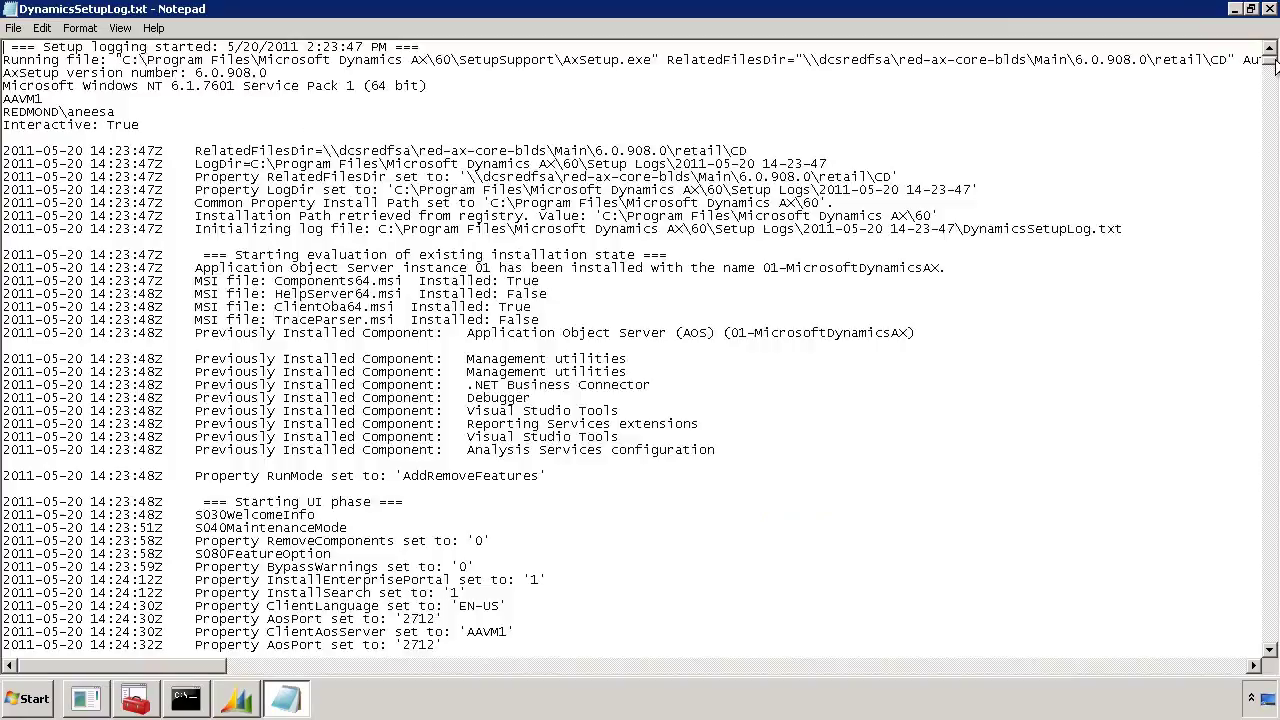
{"action": "left_click_drag", "start_coordinate": [1272, 62], "coordinate": [1206, 22]}
Close the setup log, then review the summary report's Enterprise Portal next steps and close it
{"action": "left_click", "coordinate": [1275, 10]}
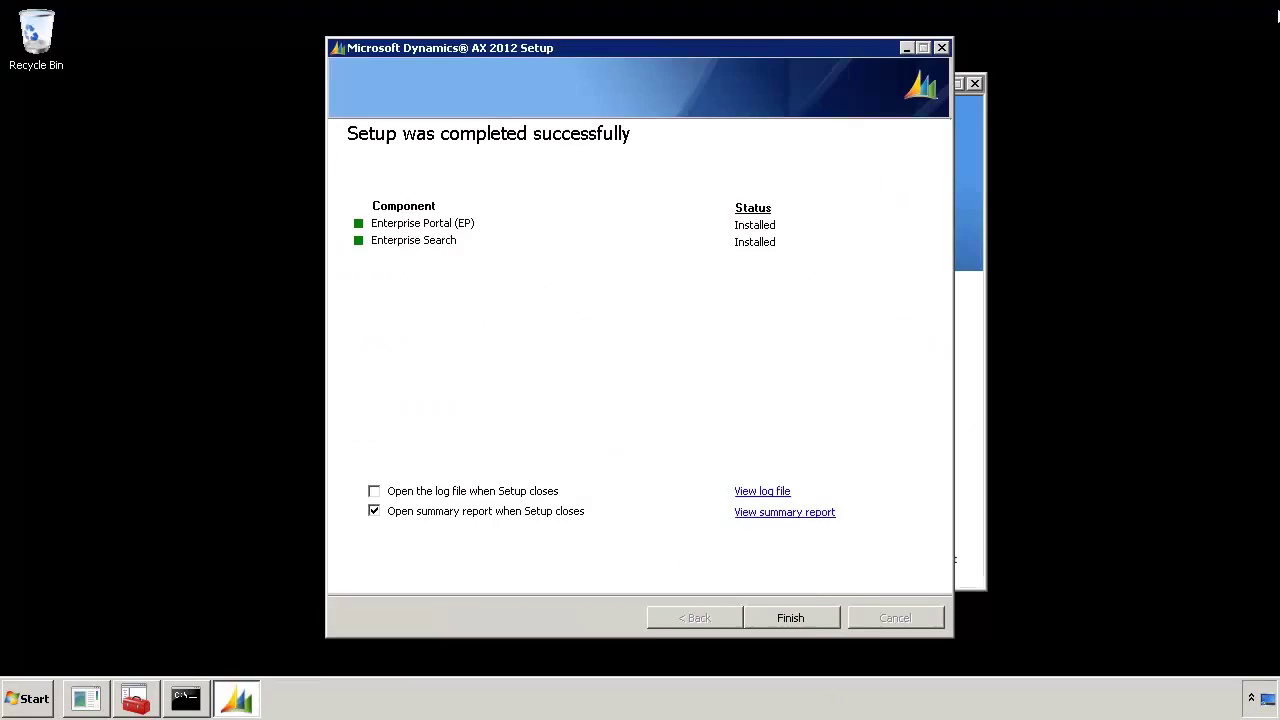
{"action": "left_click", "coordinate": [800, 512]}
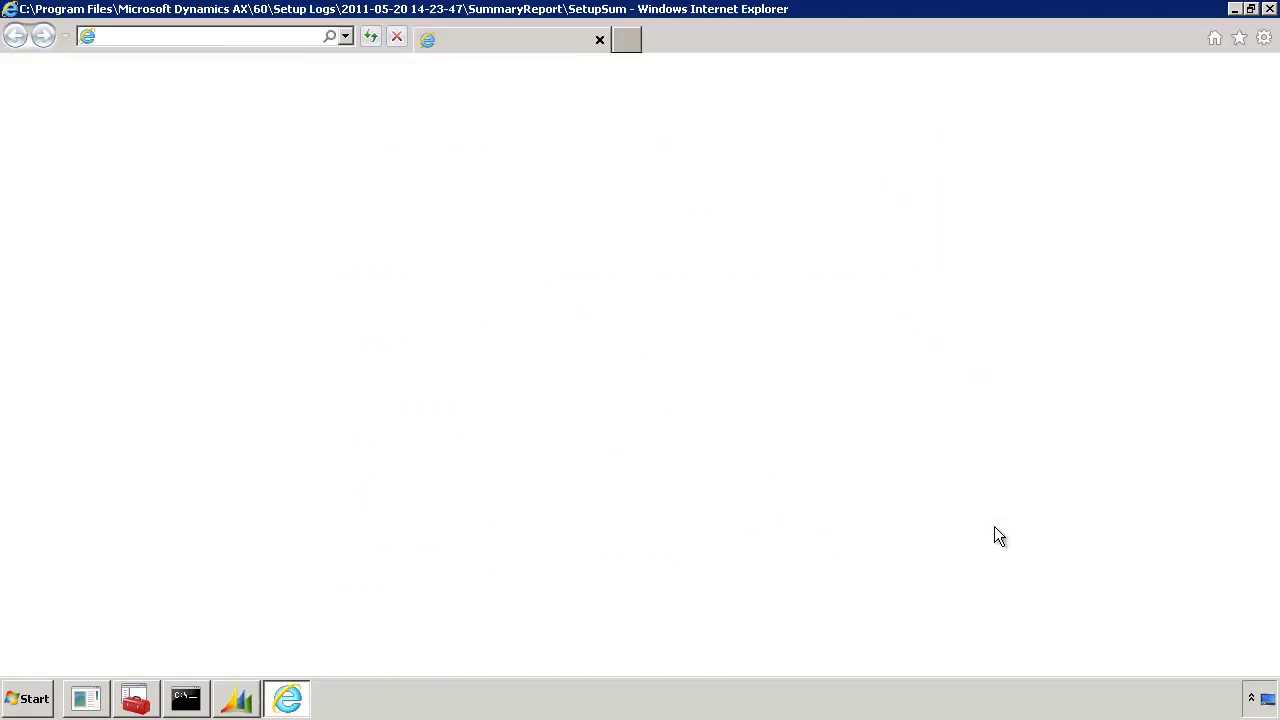
{"action": "left_click_drag", "start_coordinate": [1276, 148], "coordinate": [1277, 300]}
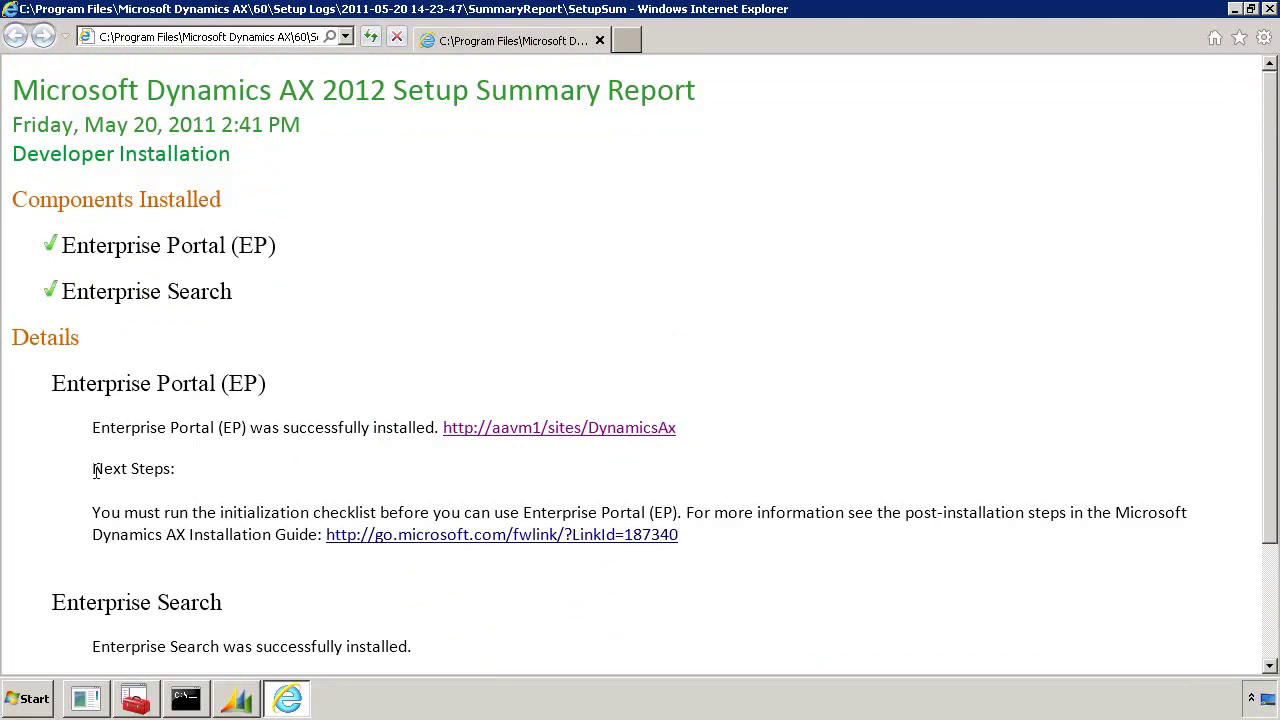
{"action": "left_click_drag", "start_coordinate": [96, 471], "coordinate": [799, 557]}
{"action": "left_click", "coordinate": [798, 561]}
{"action": "key", "text": "alt+F4"}
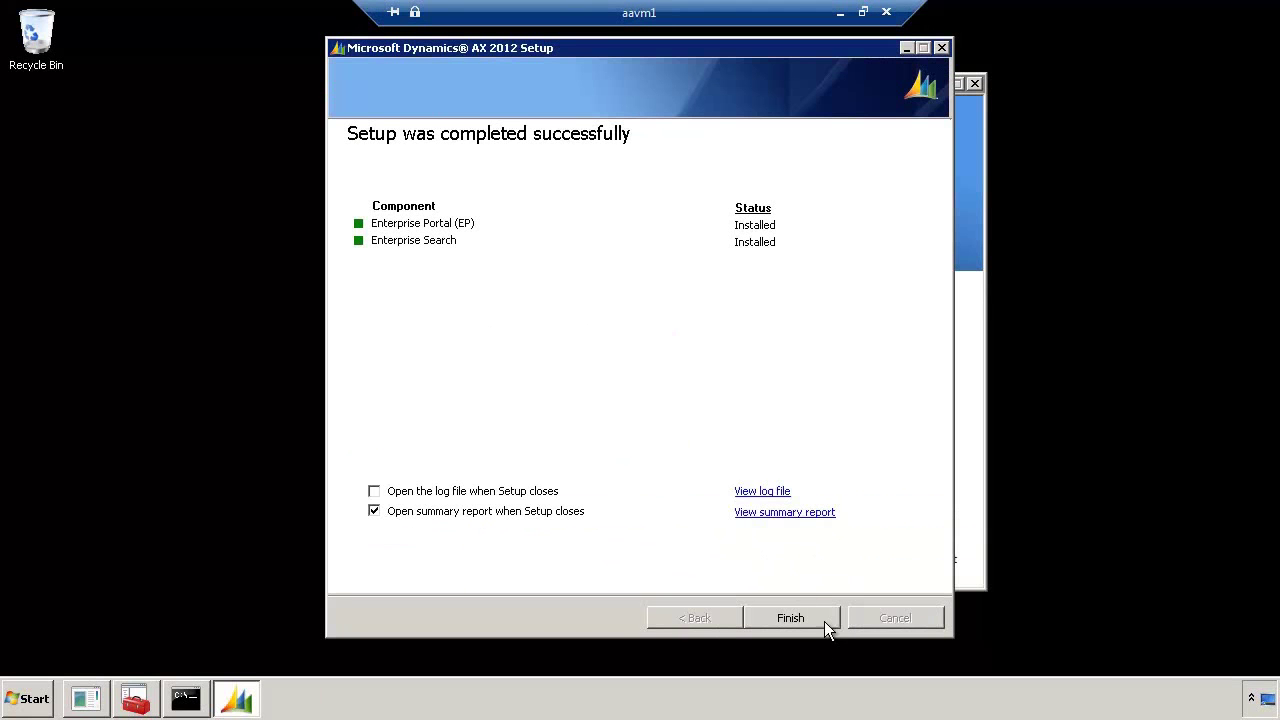
Finish the setup wizard, then review the reopened summary report's Enterprise Portal details and close it
{"action": "left_click", "coordinate": [790, 618]}
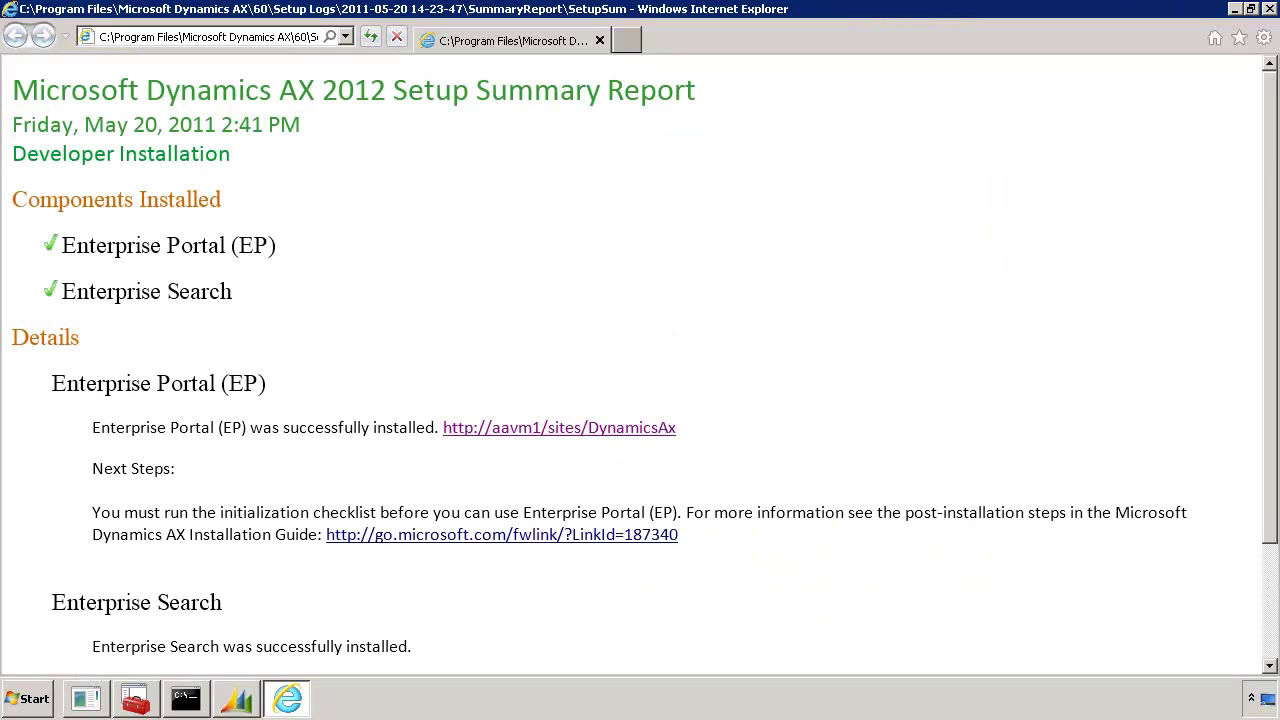
{"action": "scroll", "coordinate": [640, 360], "scroll_direction": "down", "scroll_amount": 3}
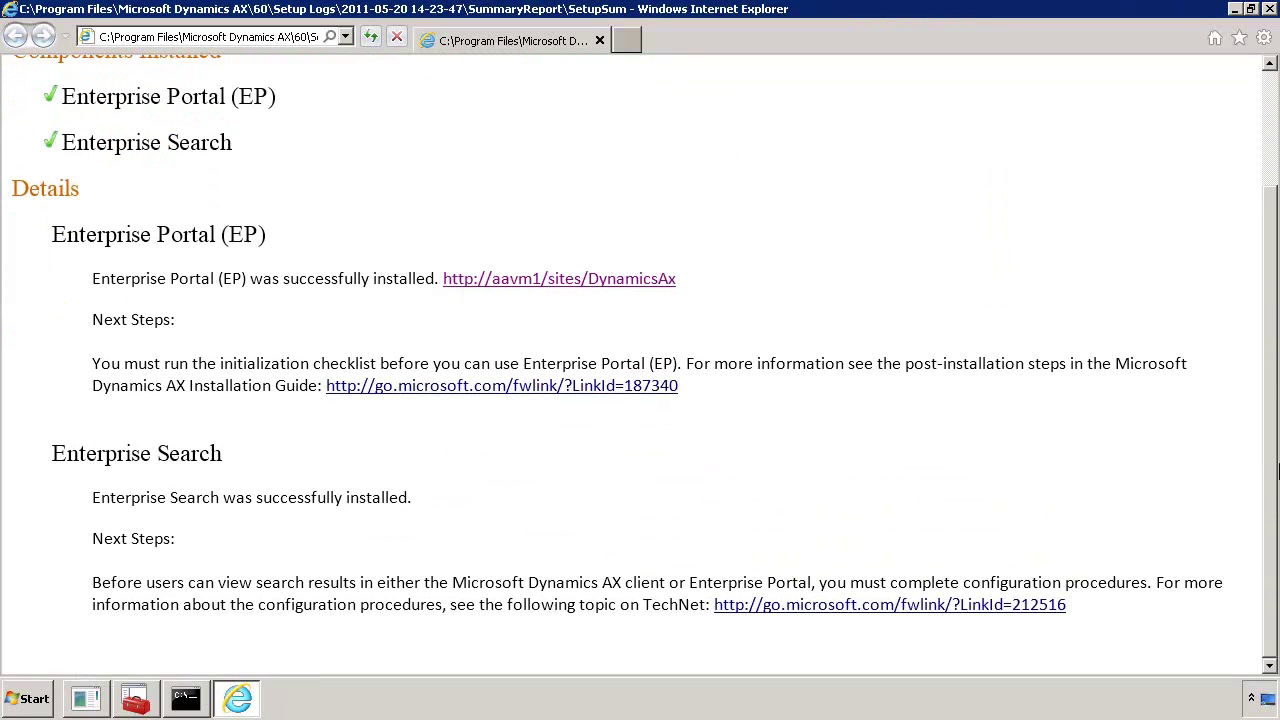
{"action": "scroll", "coordinate": [1270, 470], "scroll_direction": "up", "scroll_amount": 3}
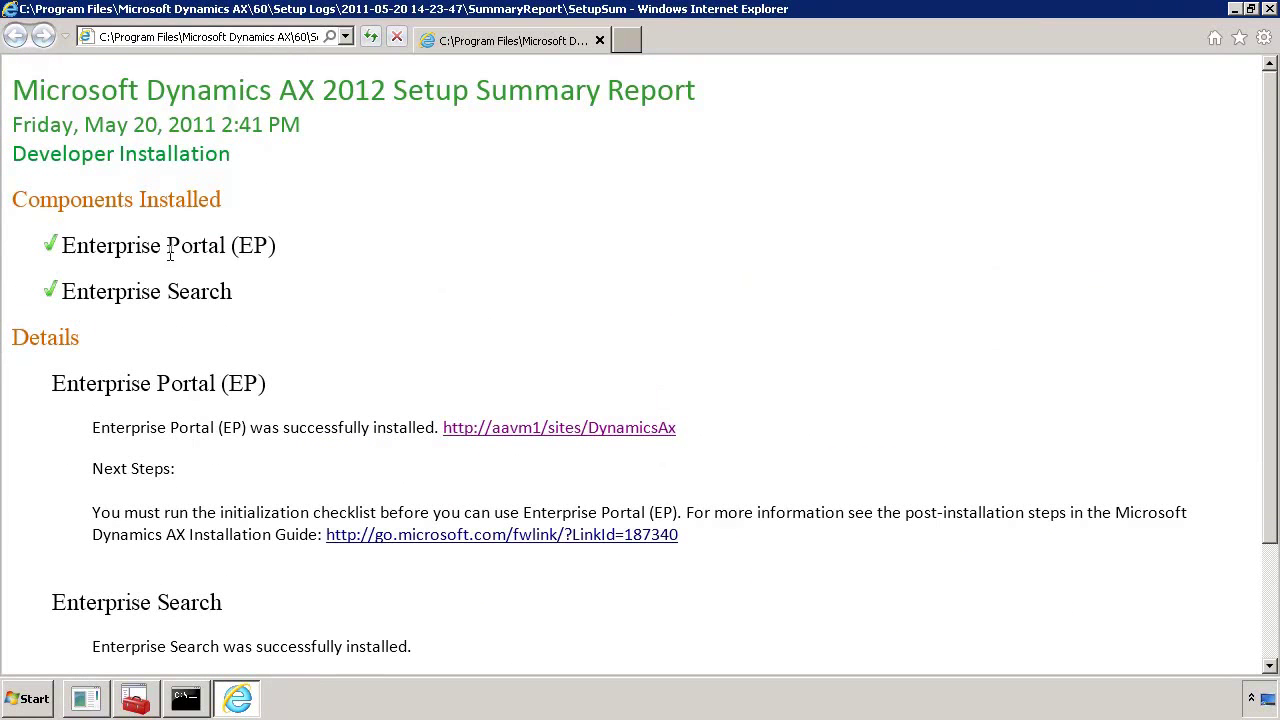
{"action": "left_click_drag", "start_coordinate": [94, 428], "coordinate": [767, 551]}
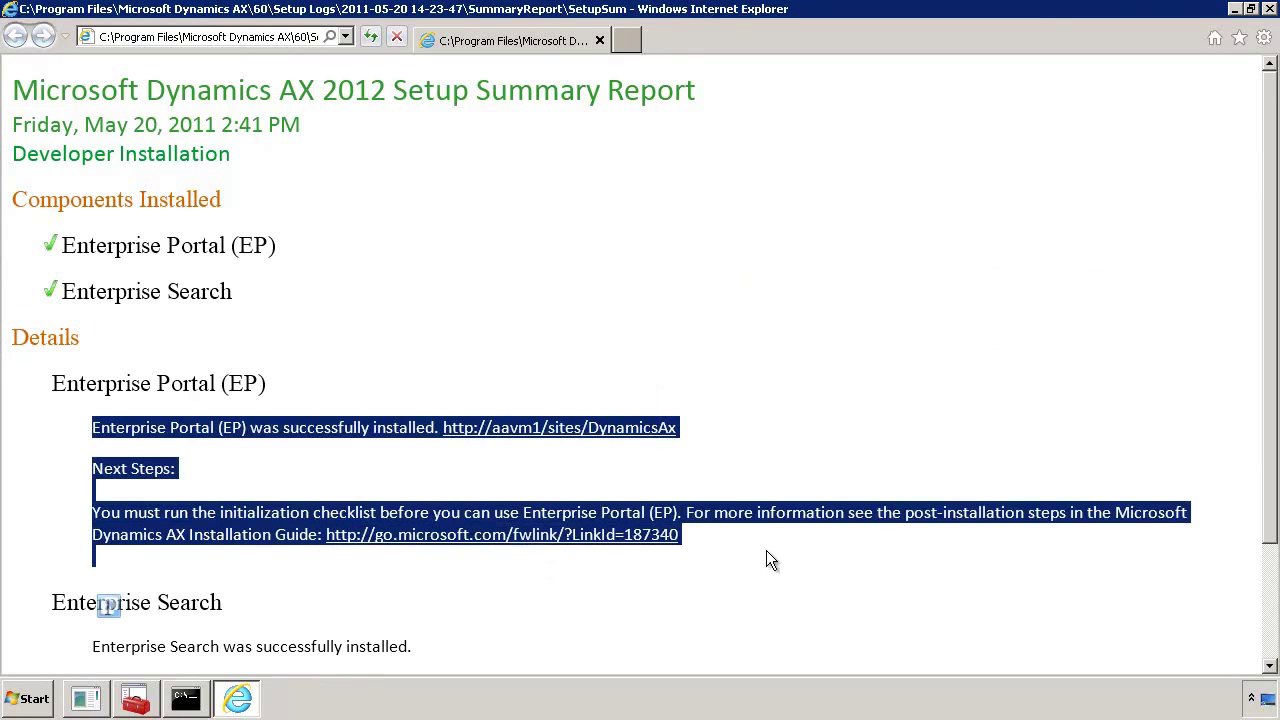
{"action": "left_click", "coordinate": [878, 536]}
{"action": "scroll", "coordinate": [850, 613], "scroll_direction": "down", "scroll_amount": 3}
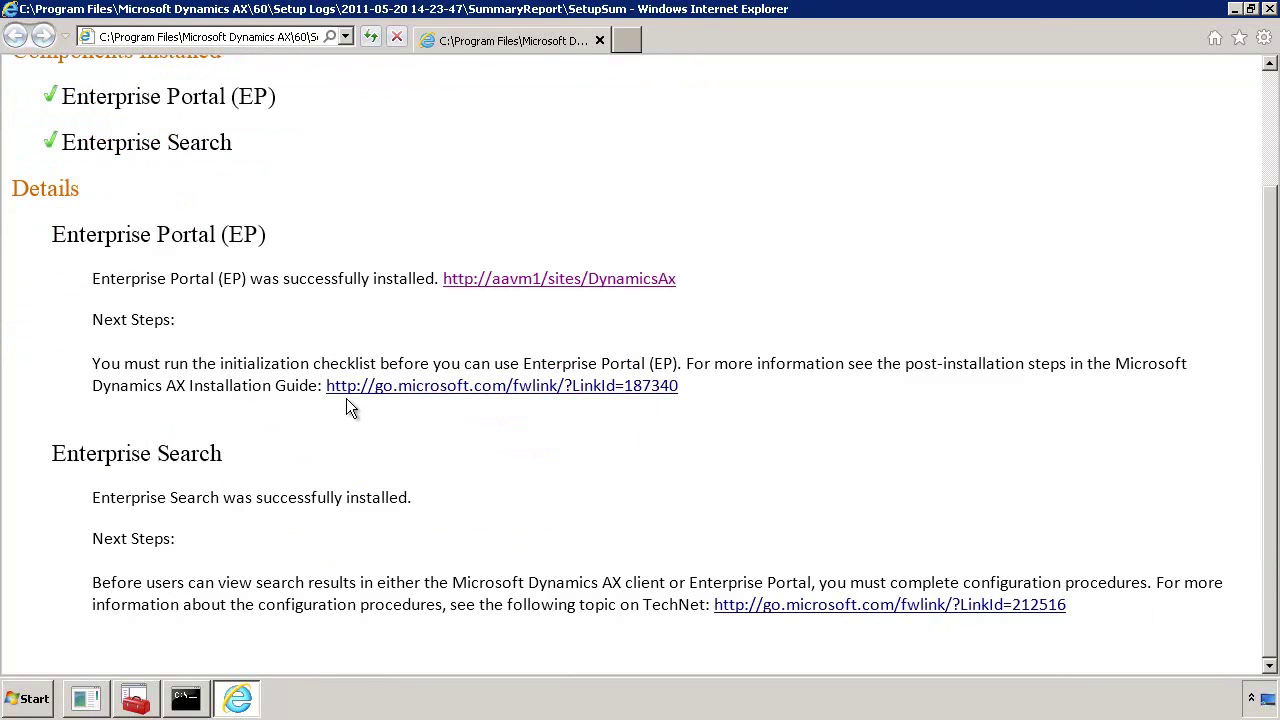
{"action": "scroll", "coordinate": [325, 512], "scroll_direction": "up", "scroll_amount": 3}
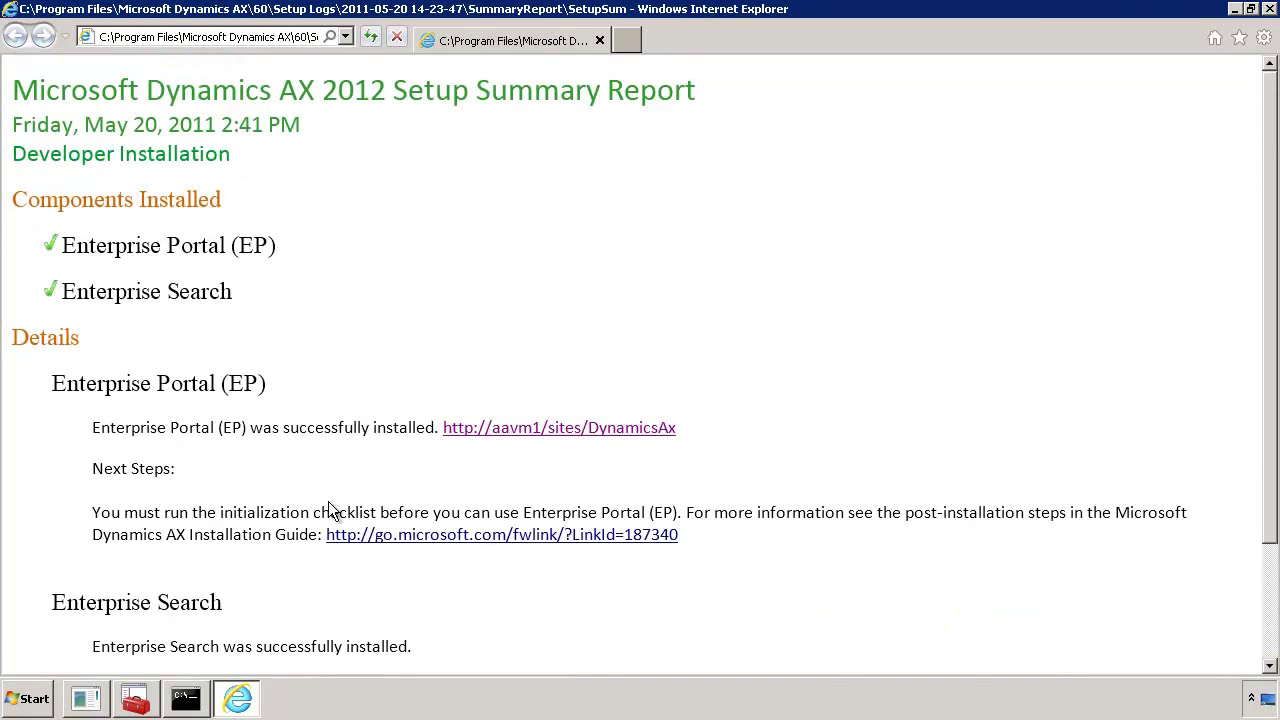
{"action": "left_click", "coordinate": [1270, 9]}
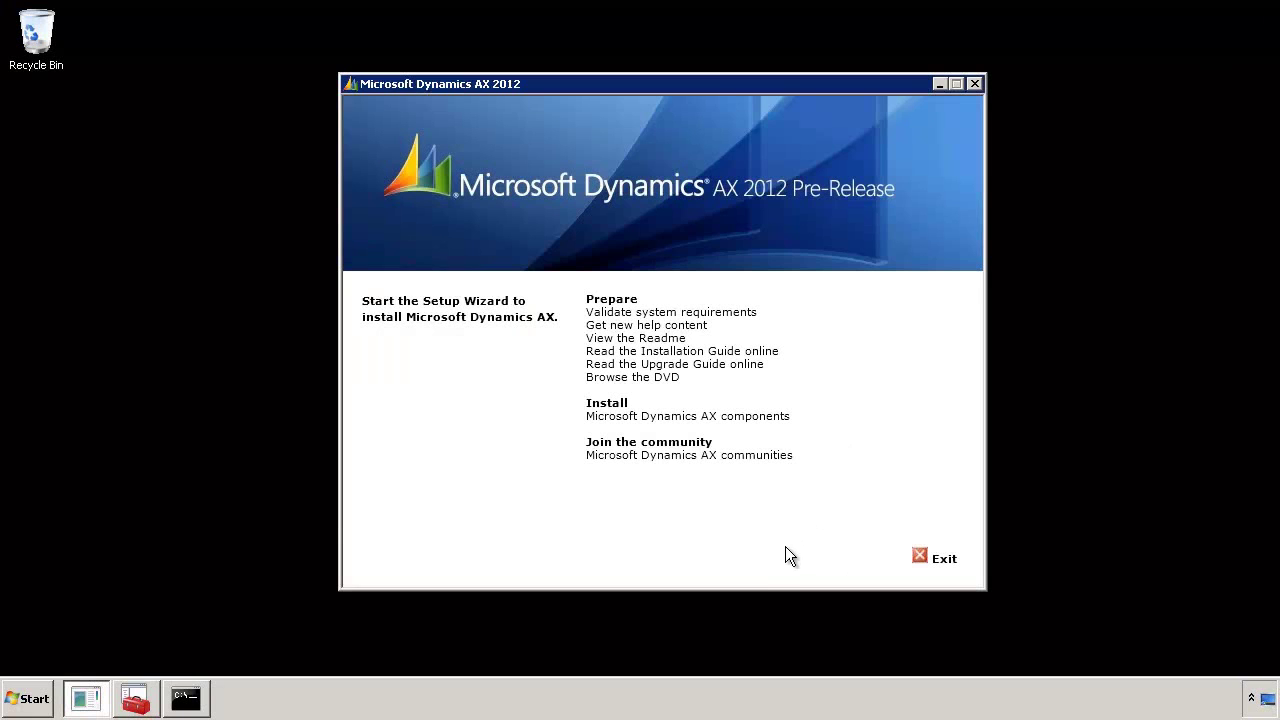
Exit the Dynamics AX 2012 setup launcher
{"action": "left_click", "coordinate": [943, 560]}
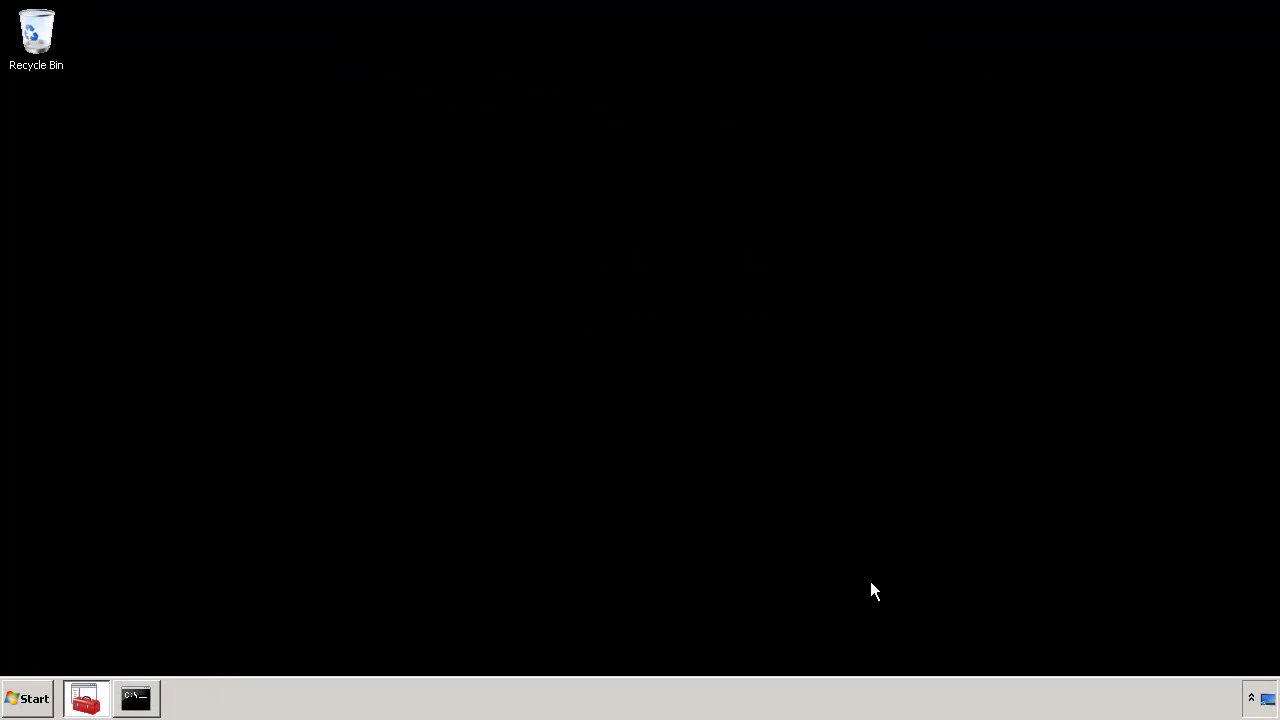